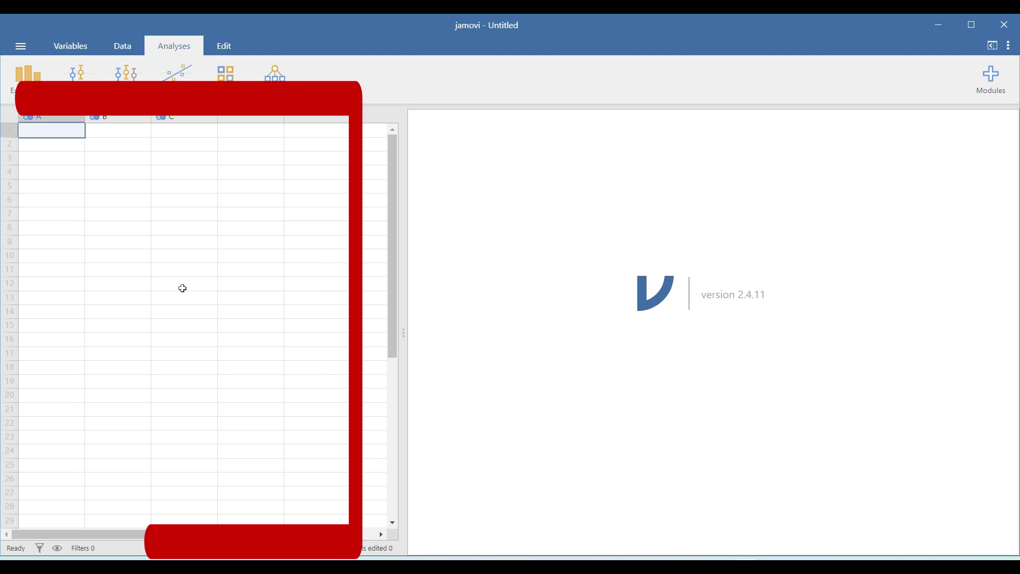
left_click(169, 227)
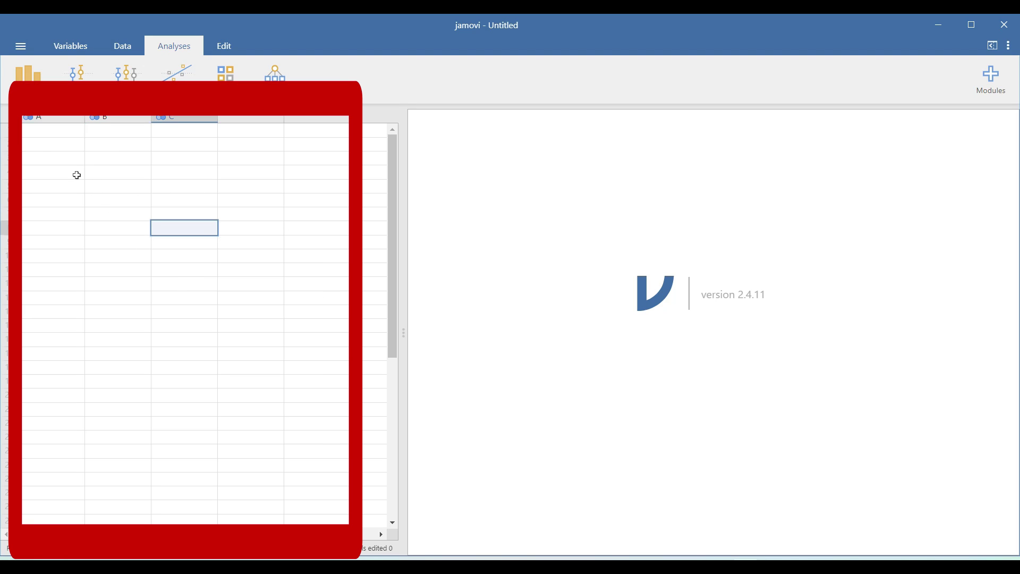
left_click(42, 135)
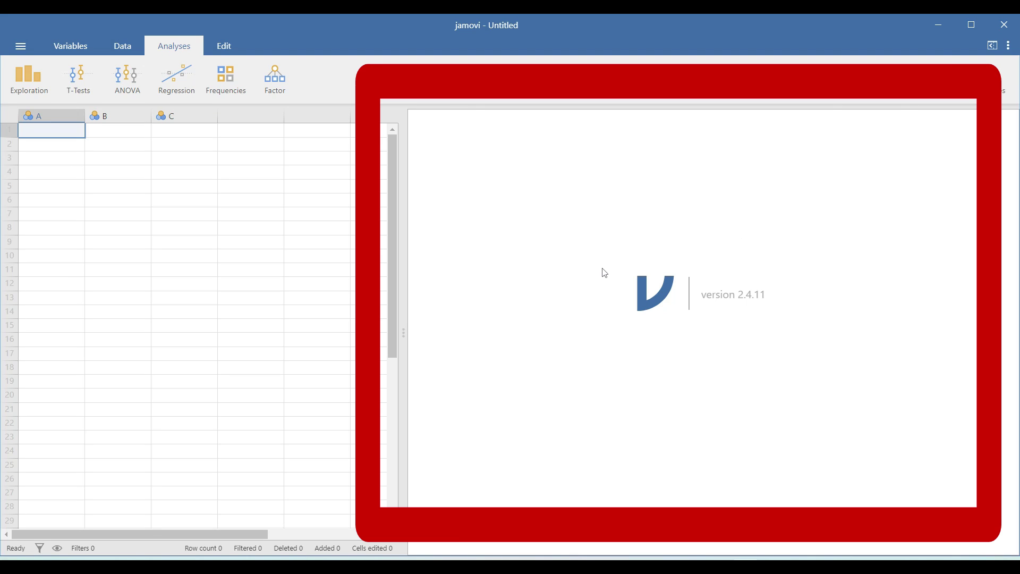
Step: Examine the file types that can be opened and the sample datasets offered in the Data Library, without opening any
left_click(19, 47)
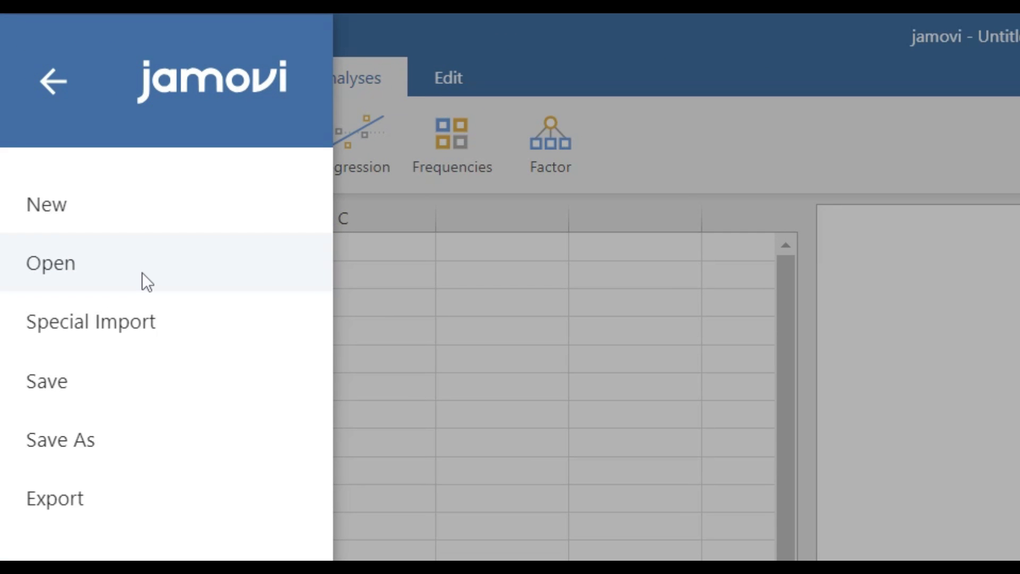
key("Down")
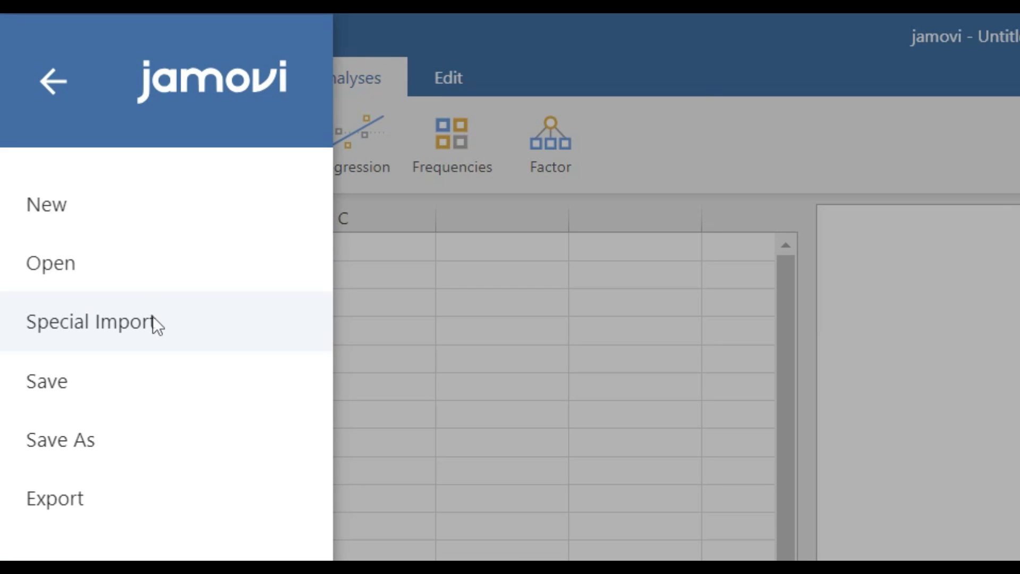
left_click(88, 275)
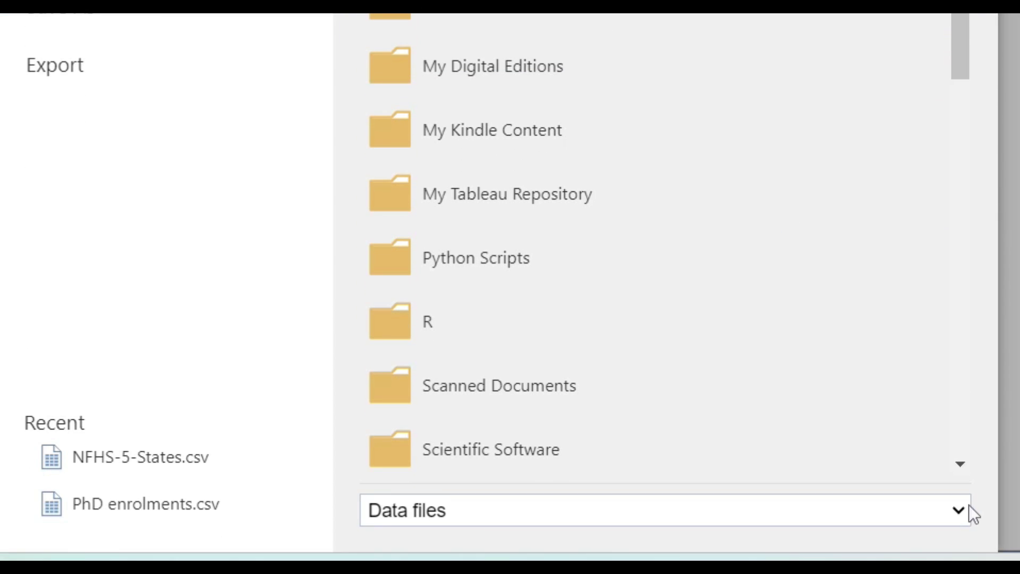
left_click(968, 505)
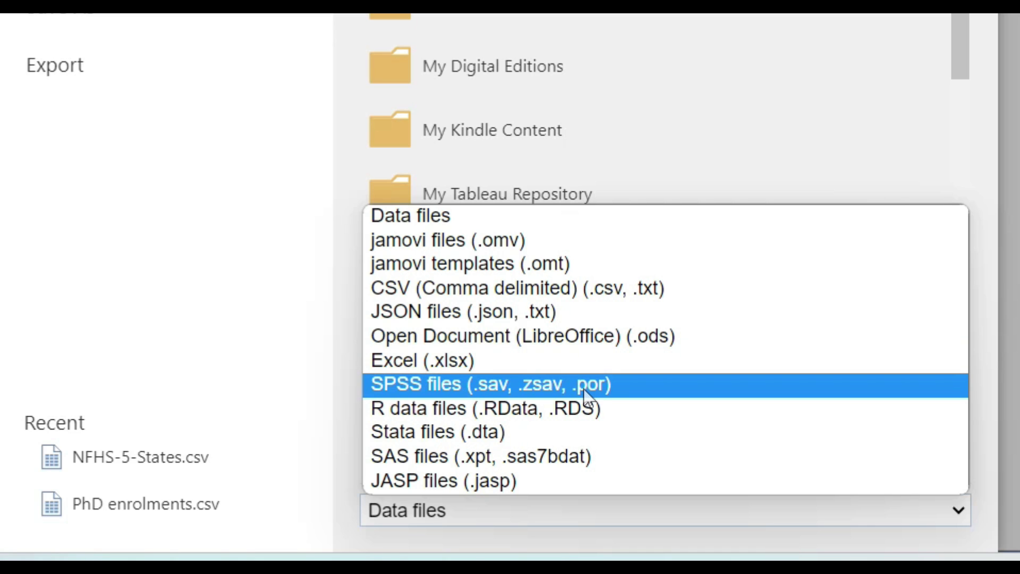
key("Down")
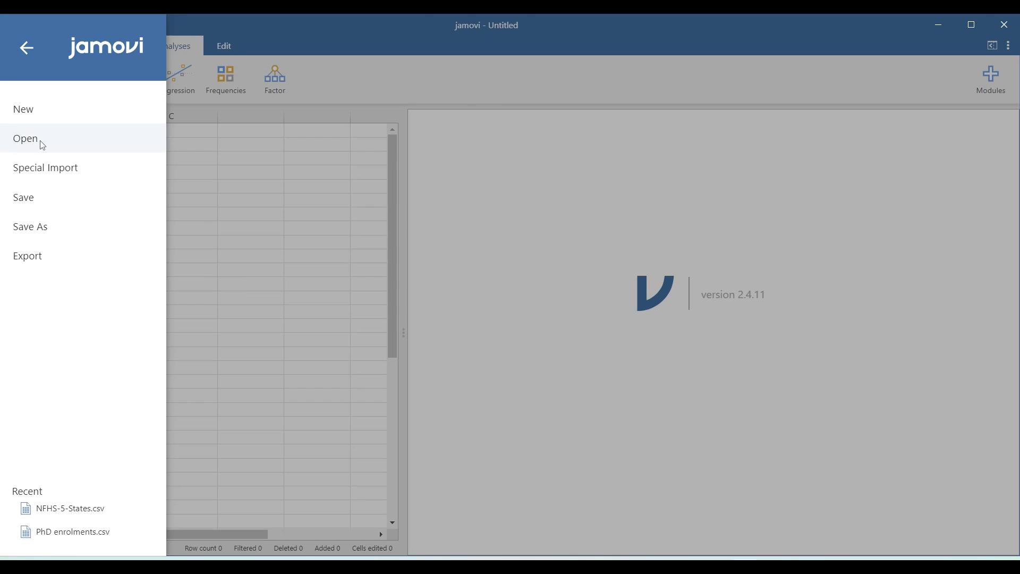
left_click(40, 141)
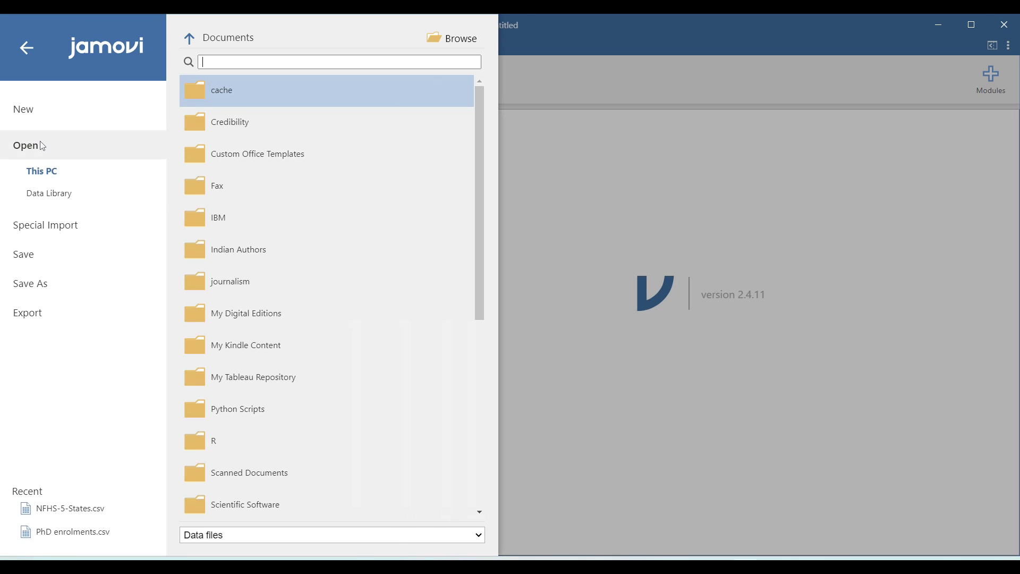
left_click(48, 196)
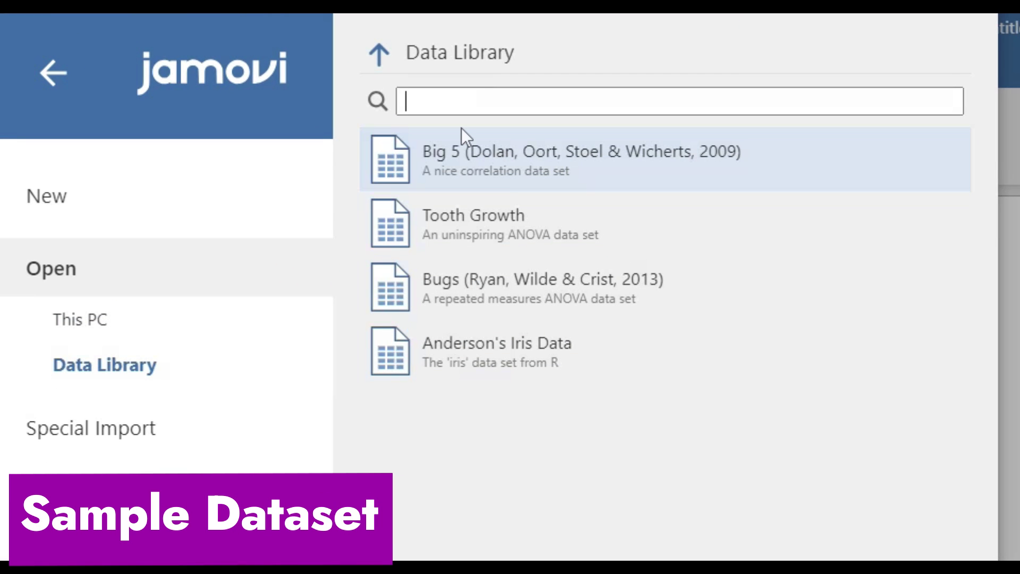
left_click(494, 153)
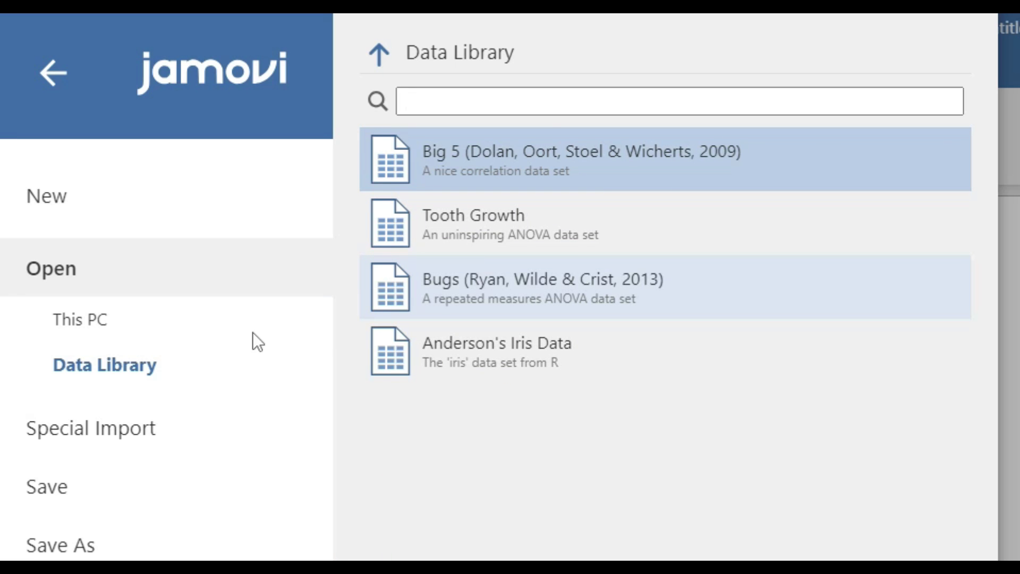
key("Escape")
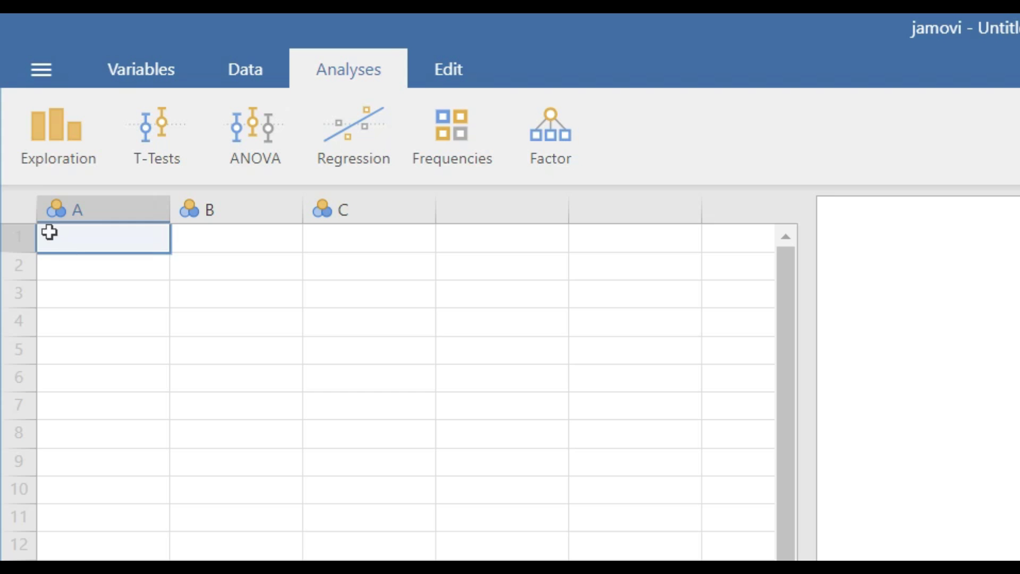
Step: Examine the analyses offered for Exploration, T-Tests, ANOVA, Regression, Frequencies and Factor
left_click(43, 143)
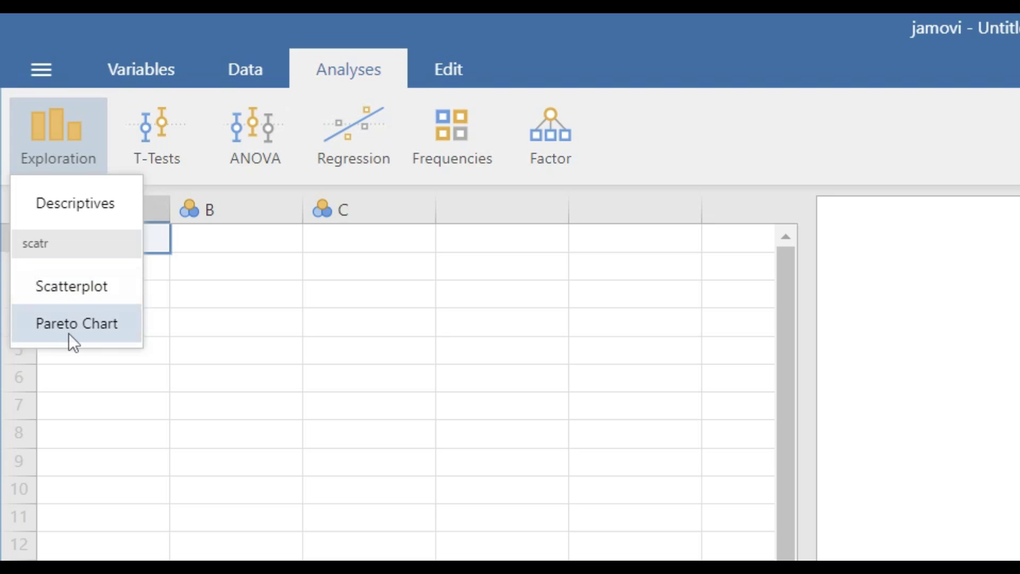
left_click(237, 329)
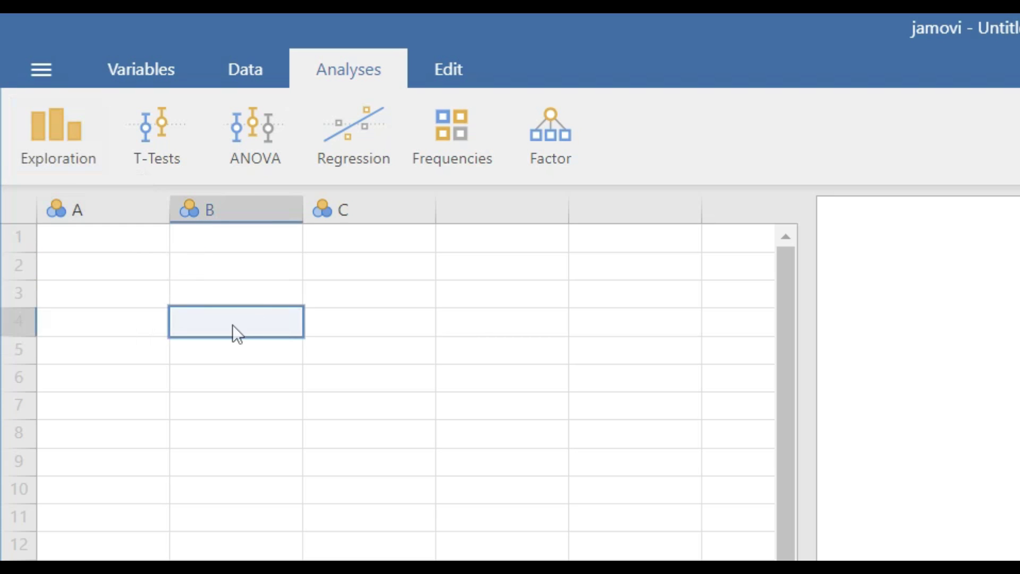
left_click(143, 139)
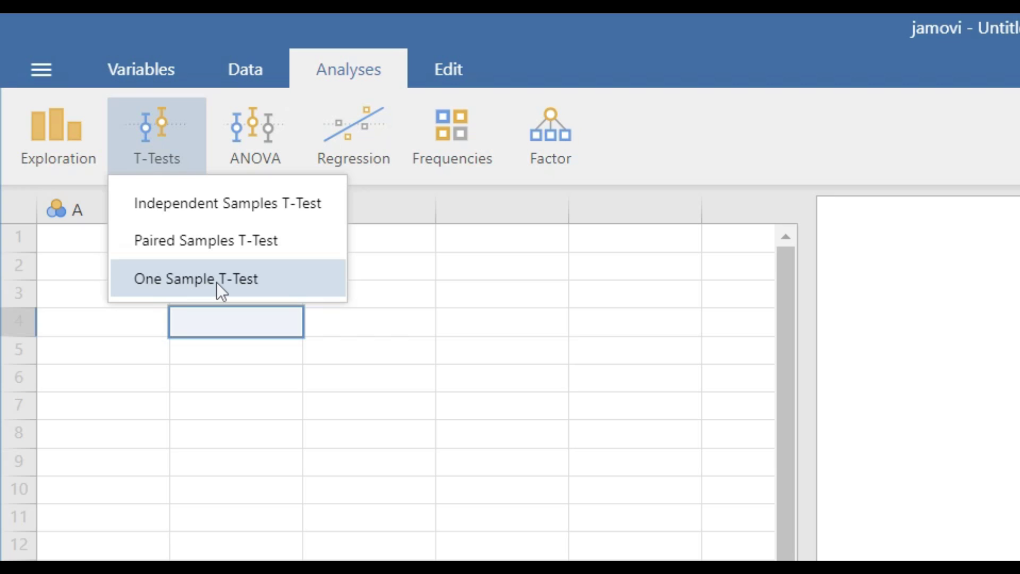
left_click(242, 133)
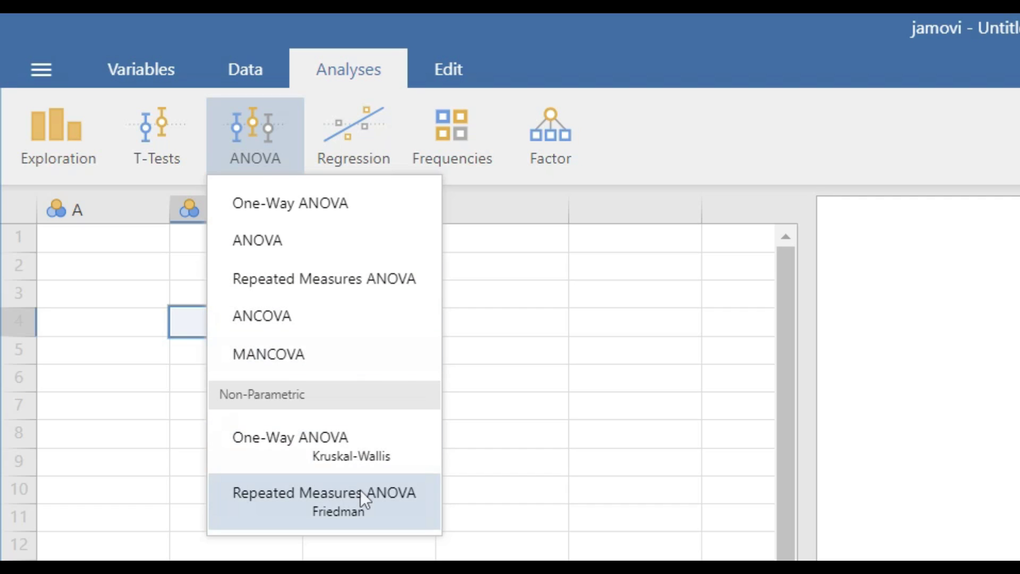
left_click(496, 345)
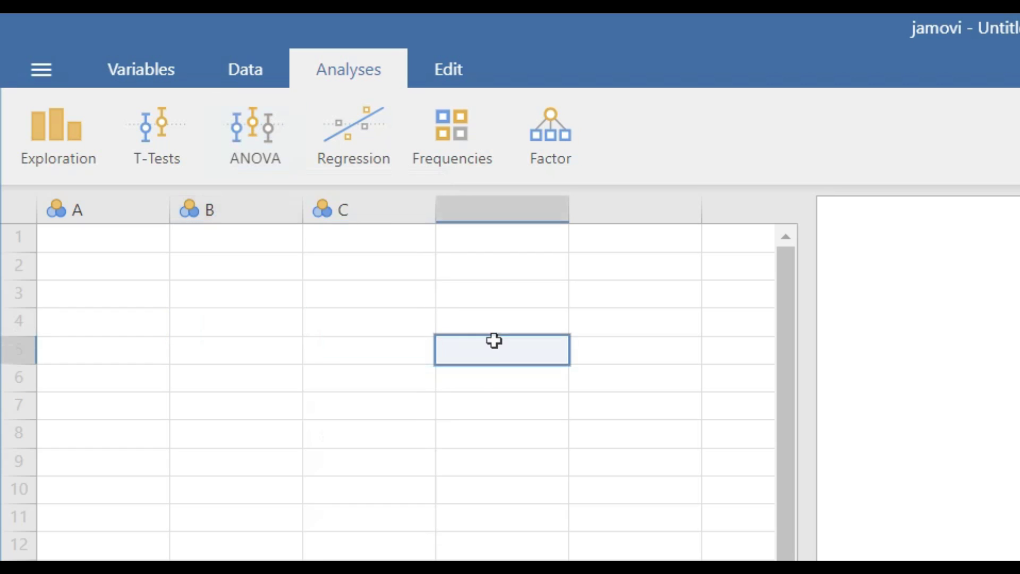
left_click(341, 151)
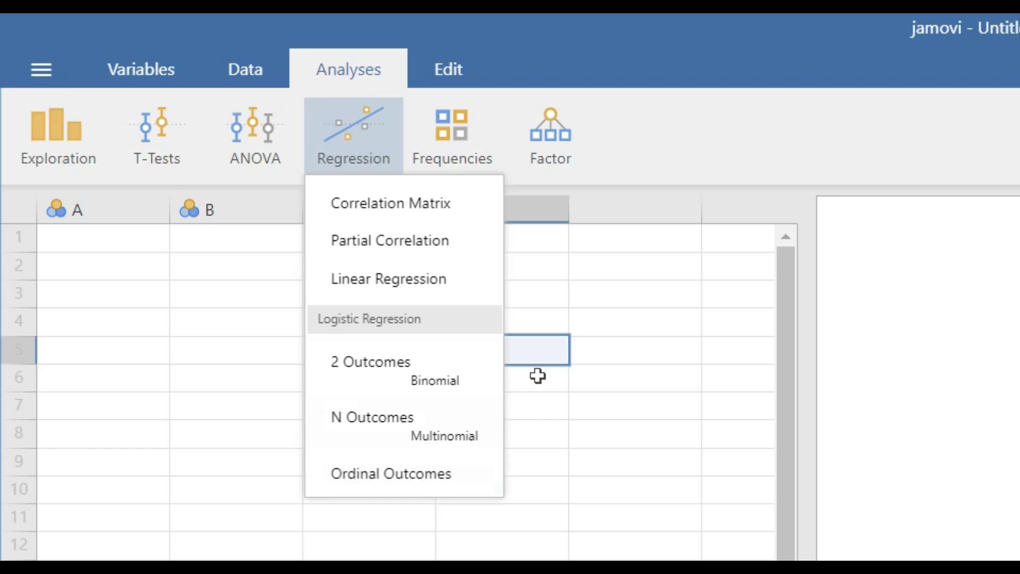
left_click(554, 391)
left_click(449, 148)
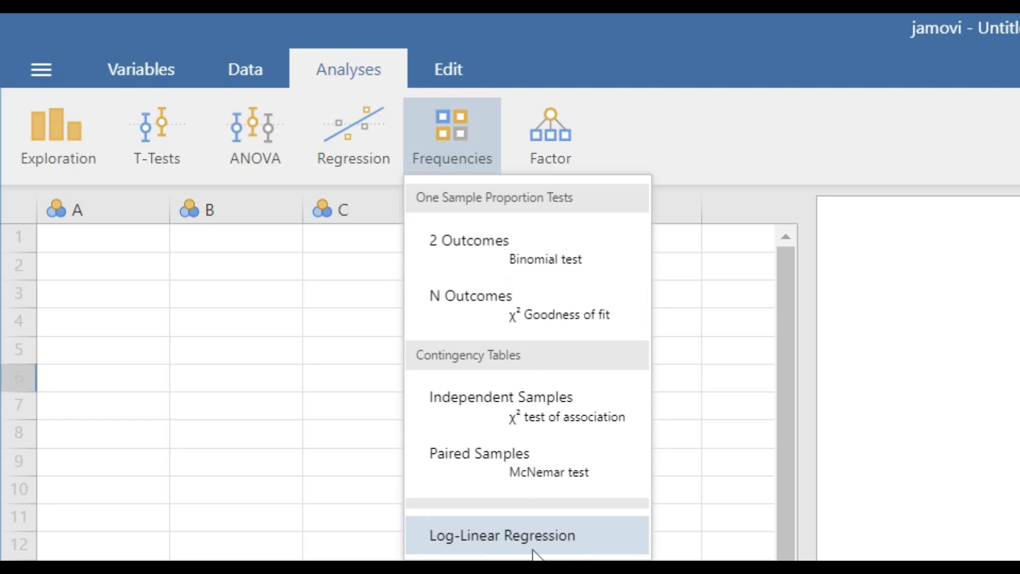
left_click(326, 382)
left_click(550, 135)
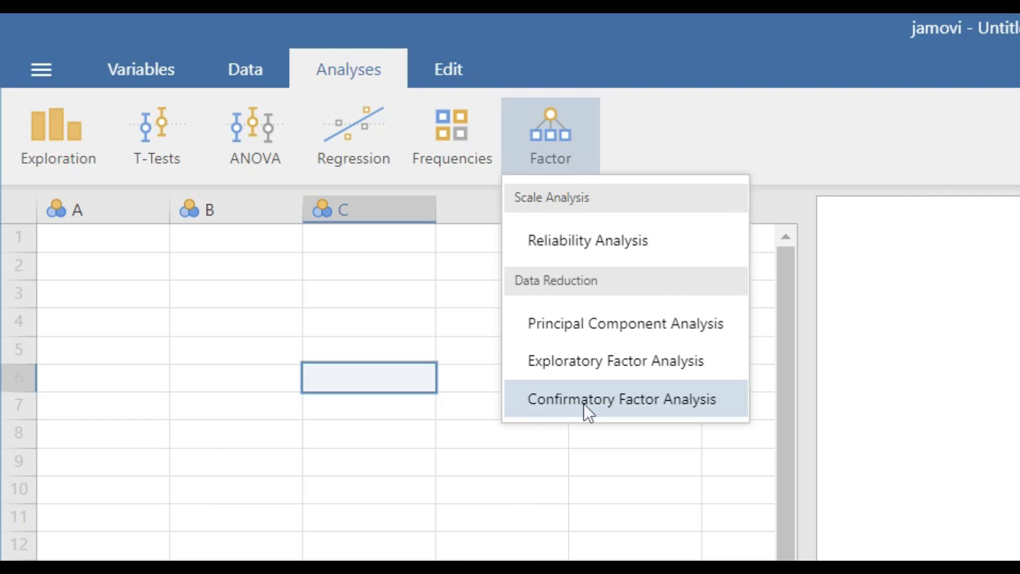
left_click(488, 457)
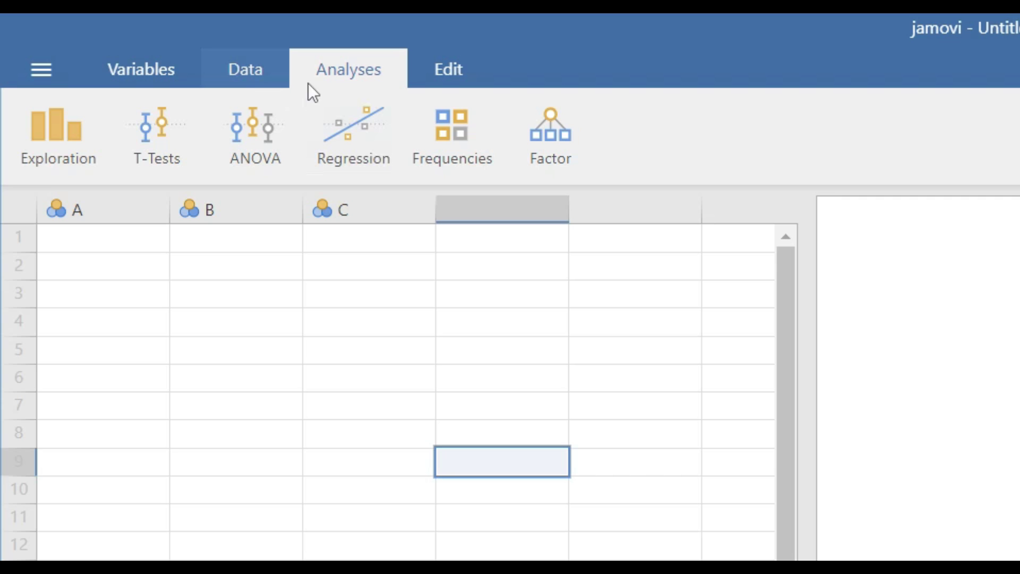
Step: Look over the data-handling tools, the variable list and the results-editing tools, and return to the analyses
left_click(254, 76)
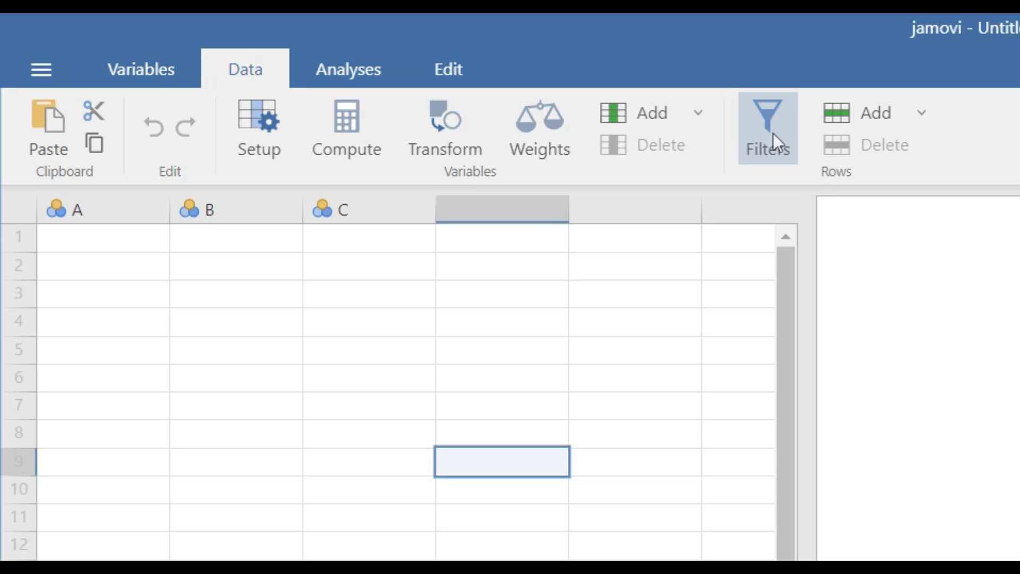
left_click(148, 69)
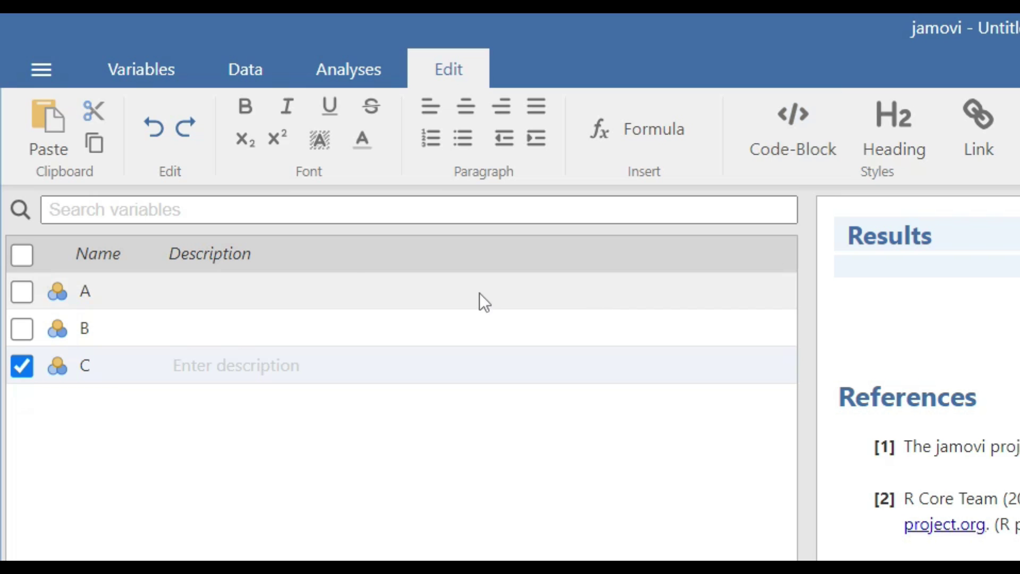
left_click(345, 58)
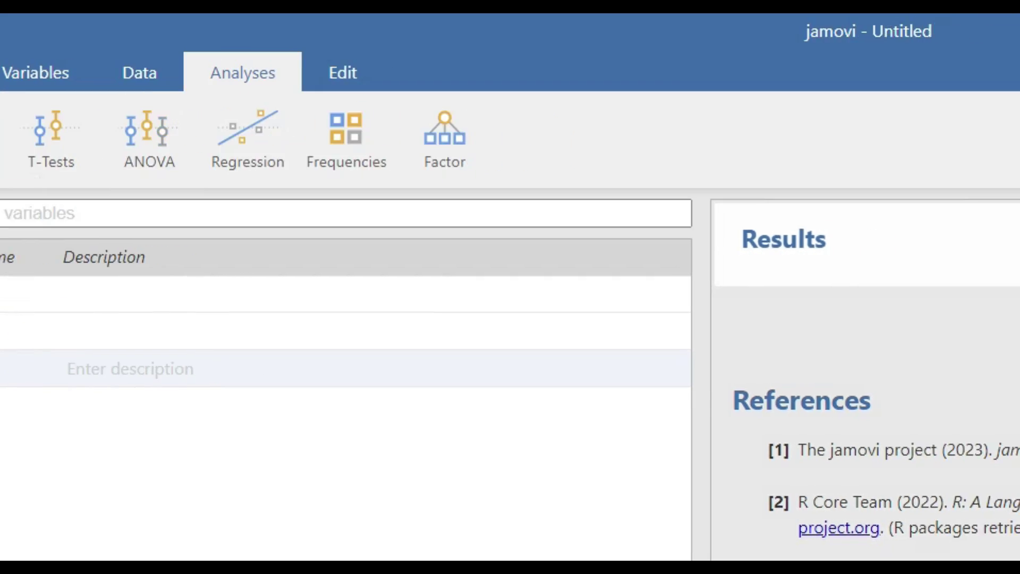
Step: Open the jamovi library and look through the add-on modules available for installation
left_click(1019, 149)
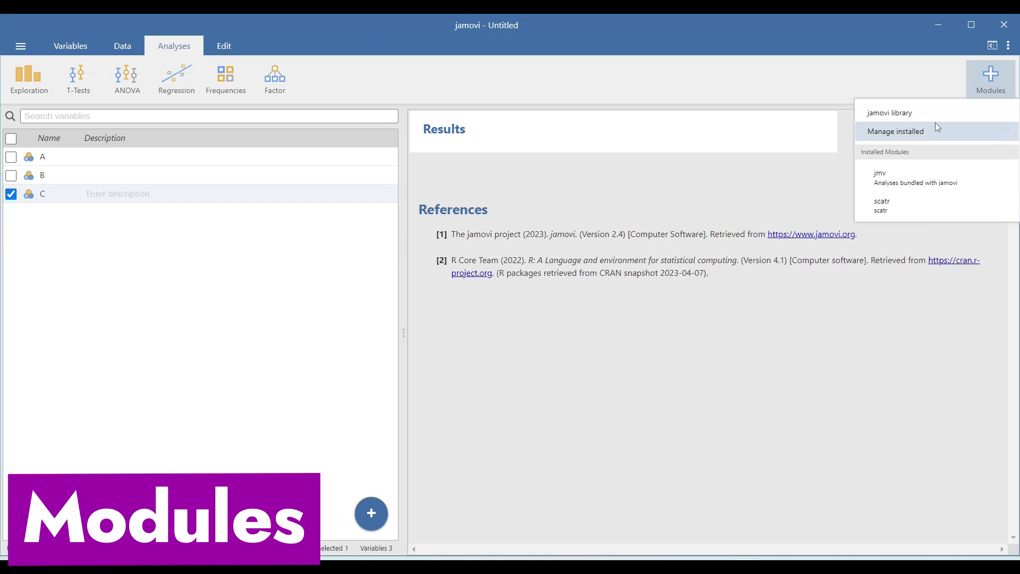
left_click(937, 114)
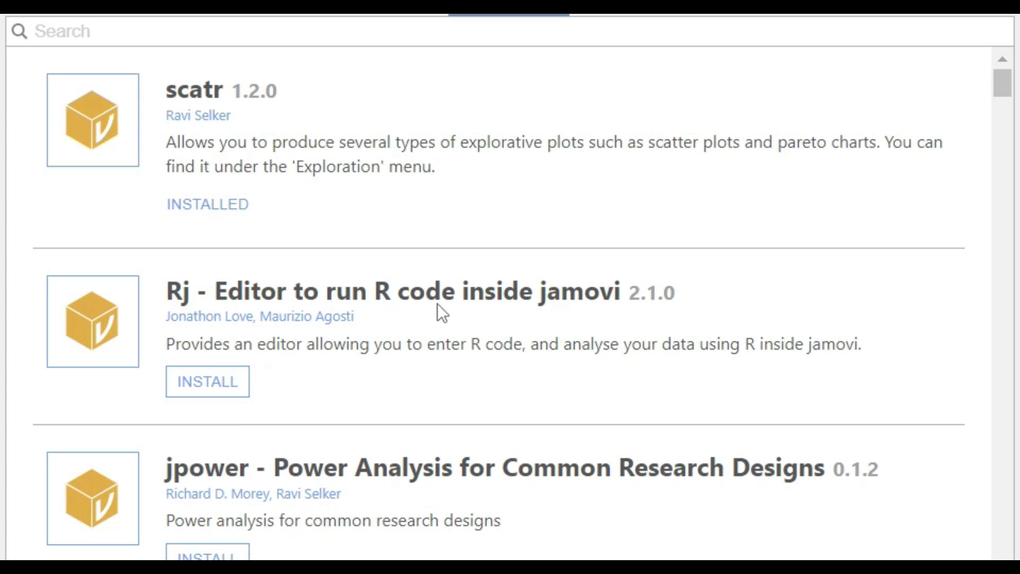
scroll(470, 327, "down", 5)
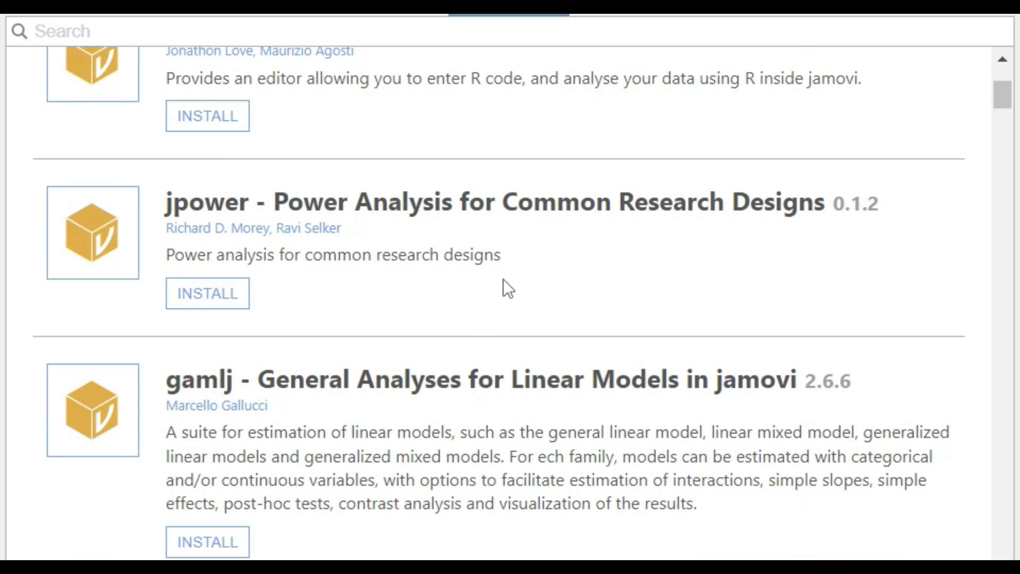
scroll(503, 279, "down", 10)
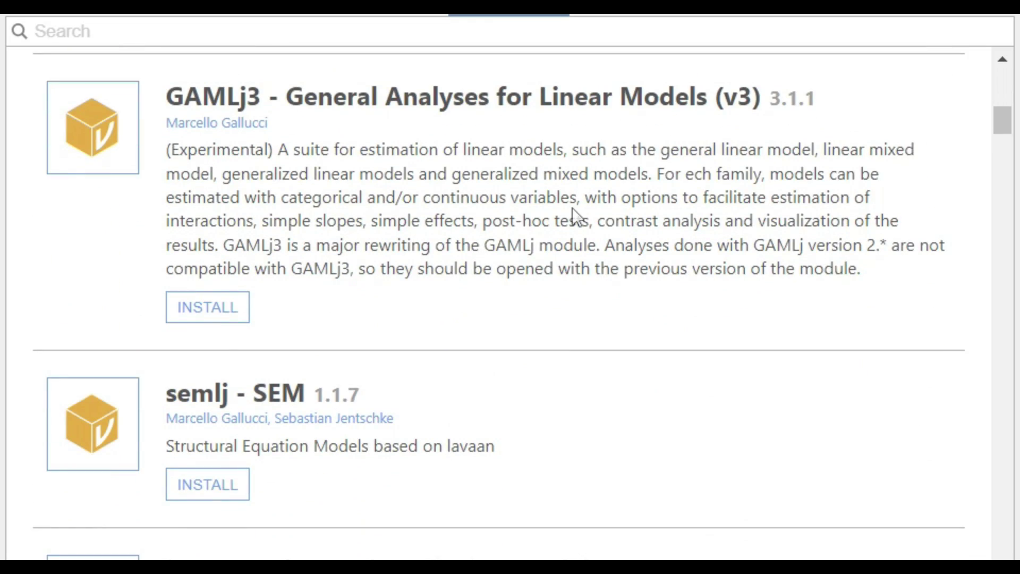
scroll(571, 213, "down", 10)
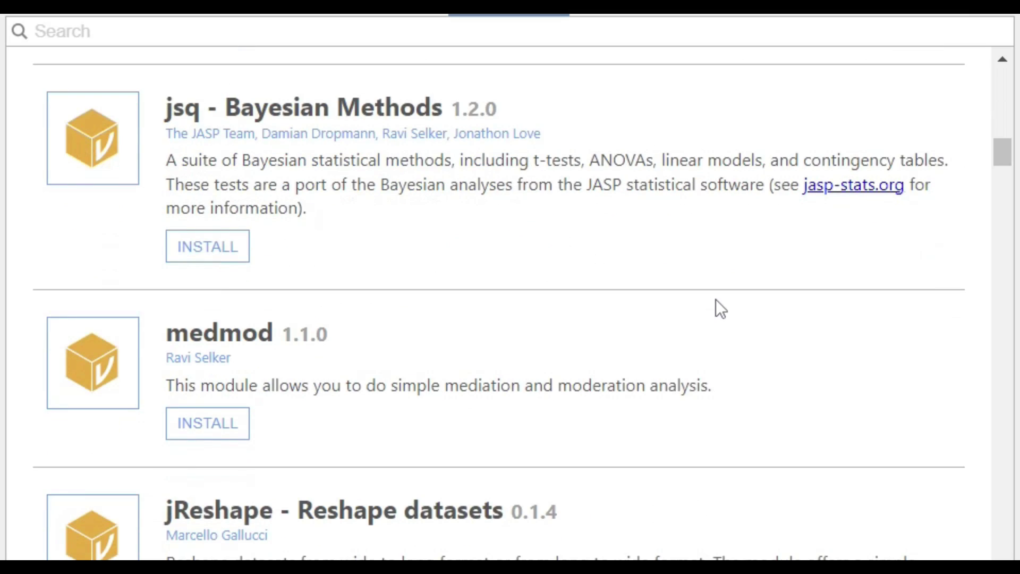
scroll(716, 299, "down", 10)
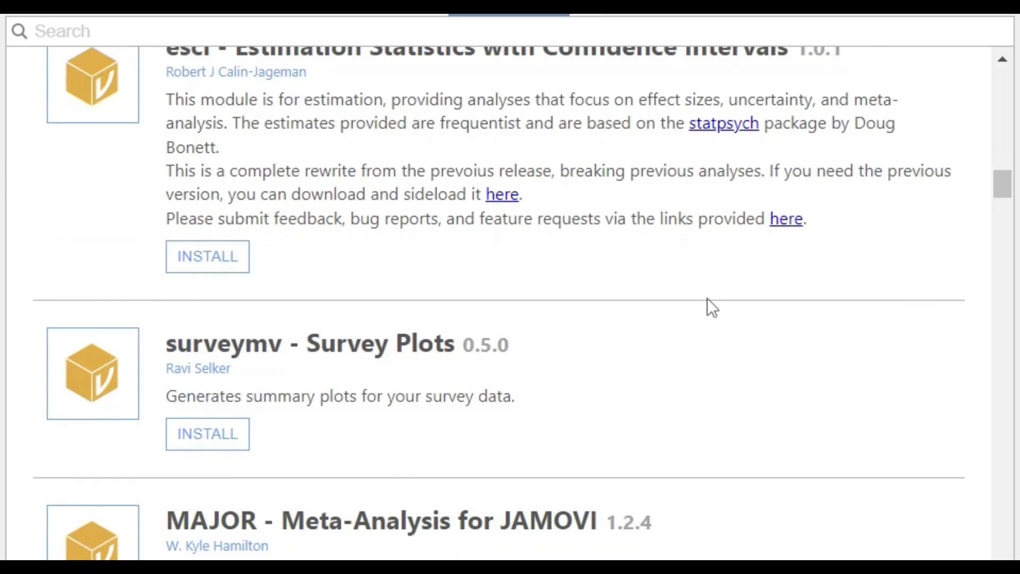
scroll(706, 298, "up", 3)
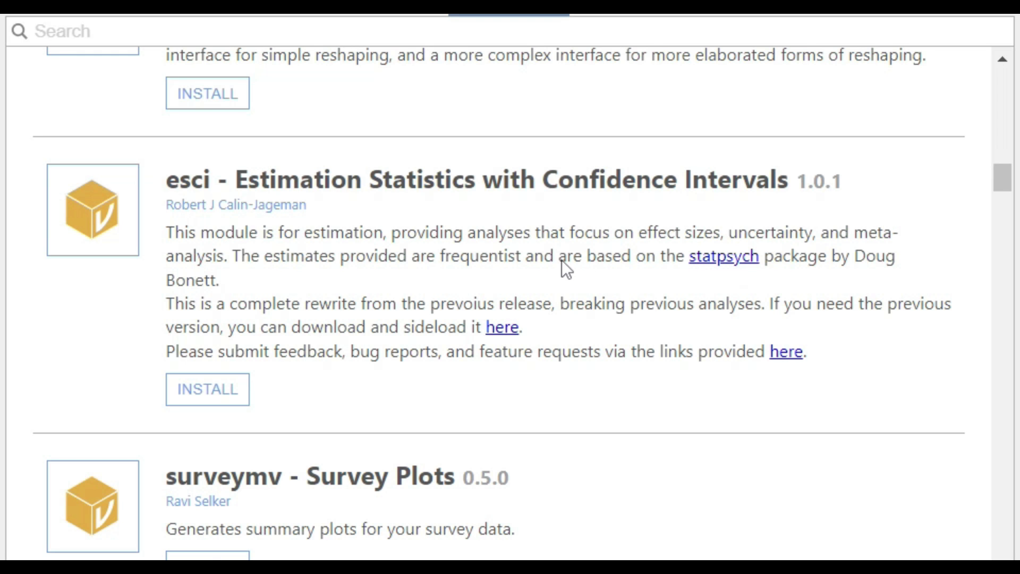
scroll(562, 260, "down", 10)
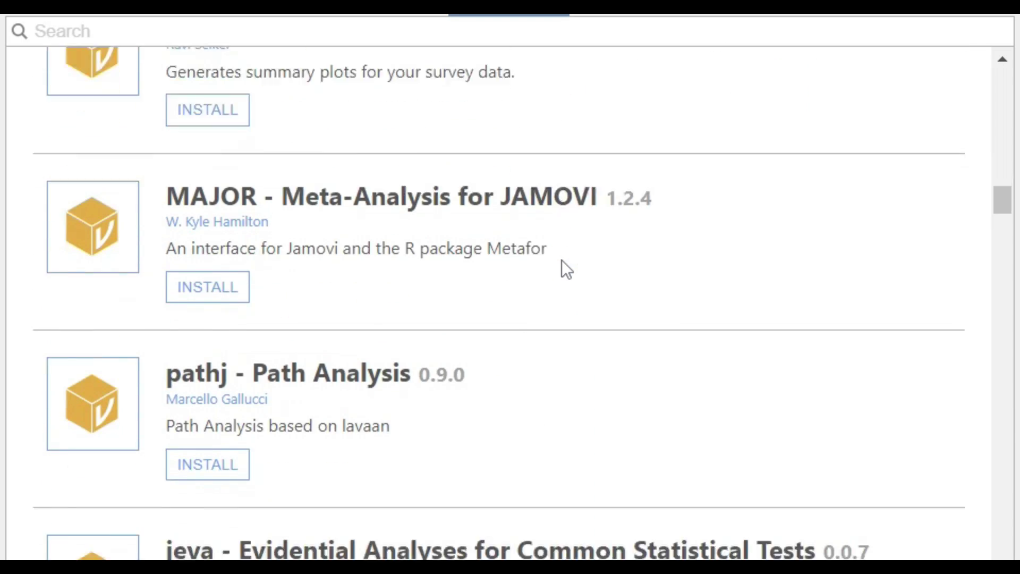
scroll(563, 261, "down", 13)
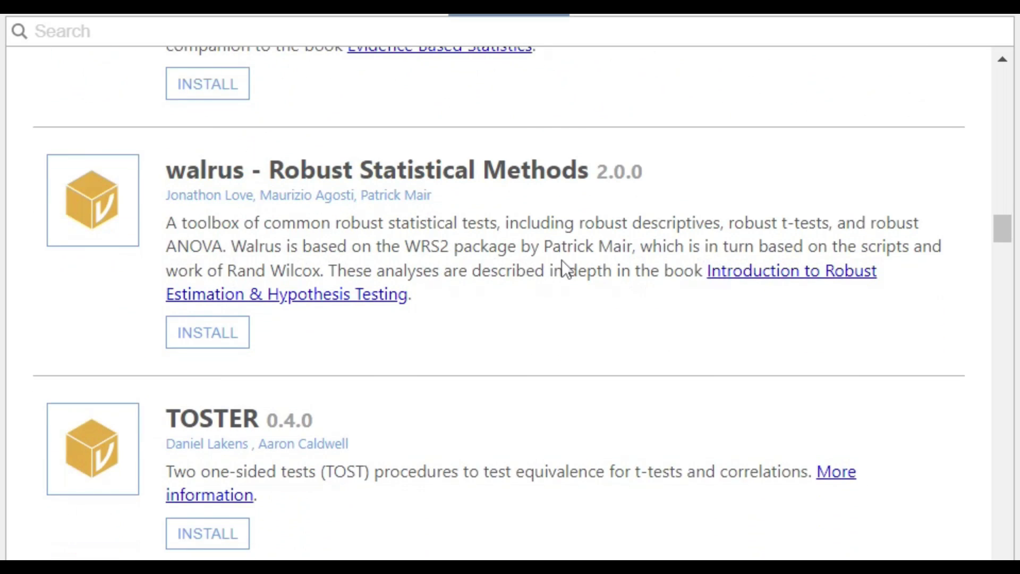
scroll(563, 260, "down", 17)
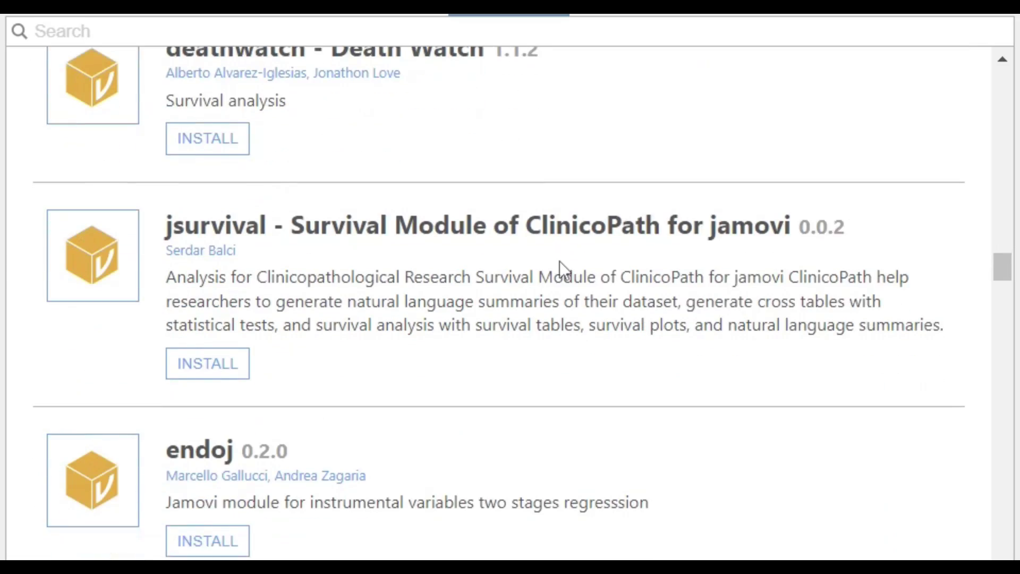
scroll(559, 260, "down", 15)
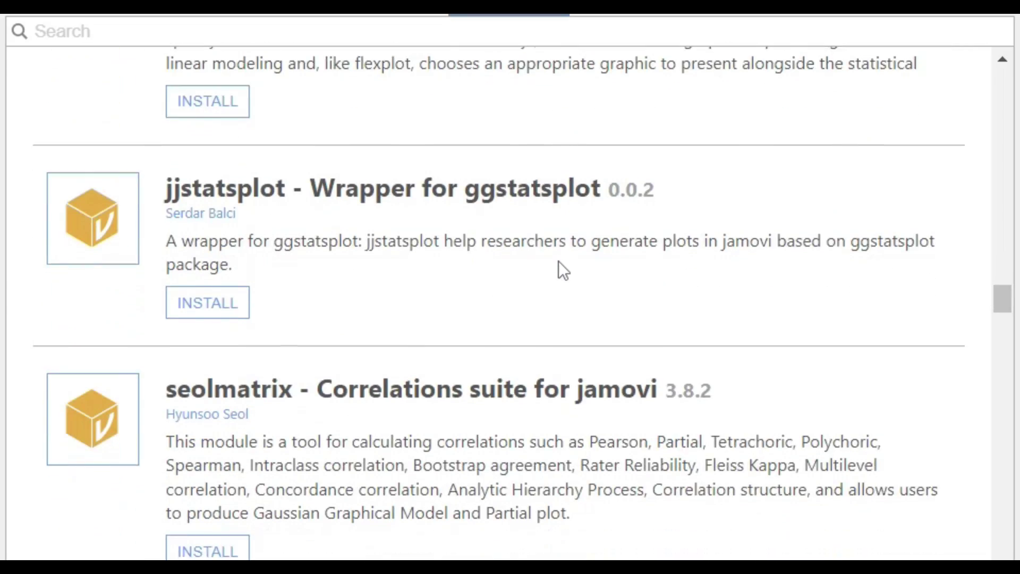
scroll(559, 262, "down", 15)
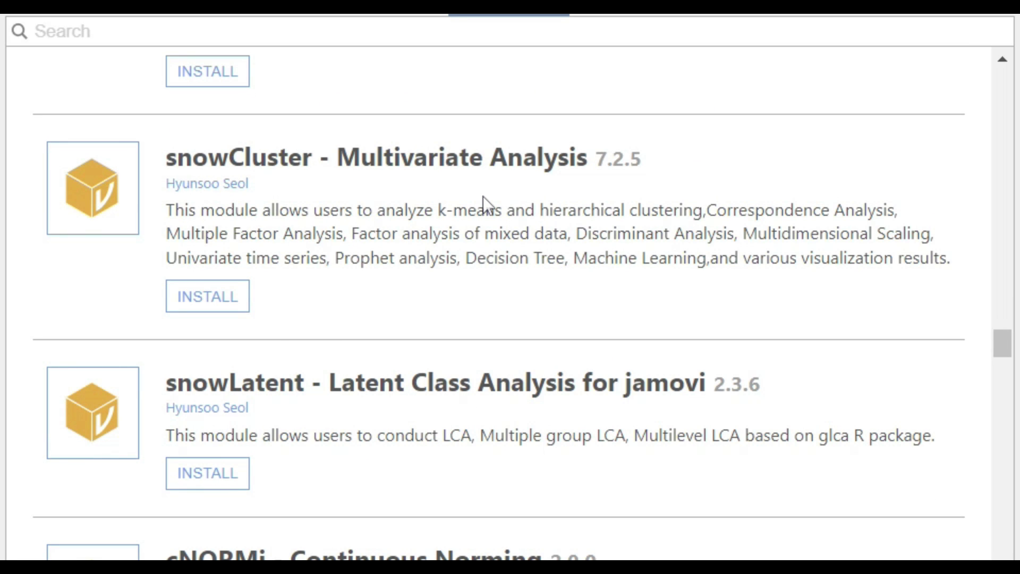
Step: Look through the remaining add-on modules further down the library list, without installing any
scroll(551, 244, "down", 5)
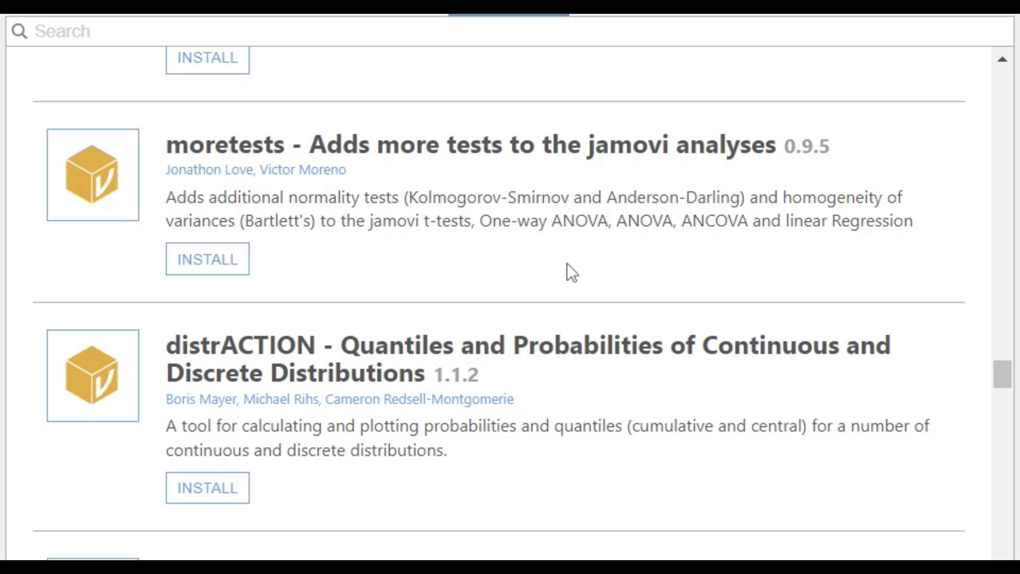
scroll(626, 234, "down", 15)
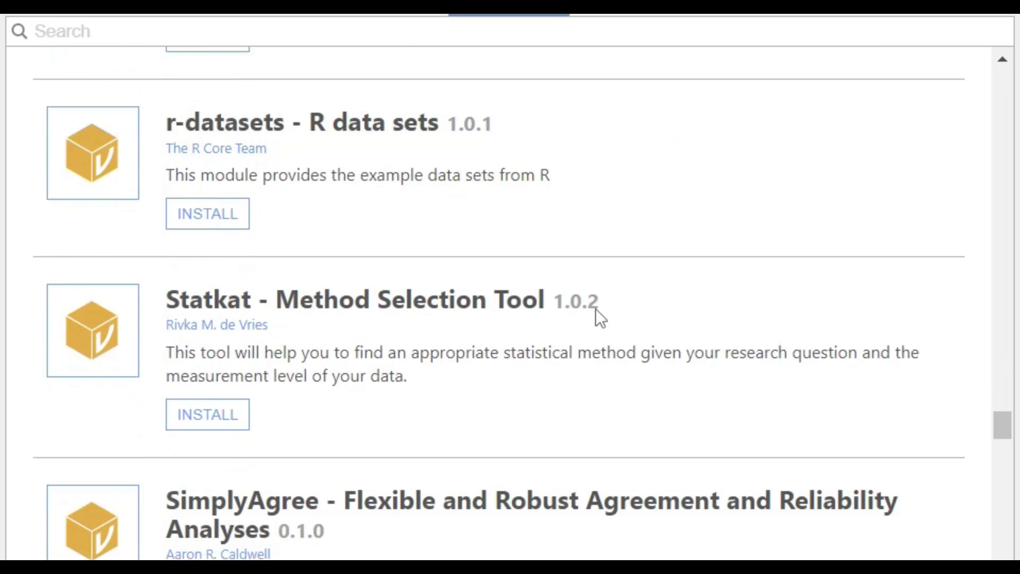
scroll(595, 309, "down", 15)
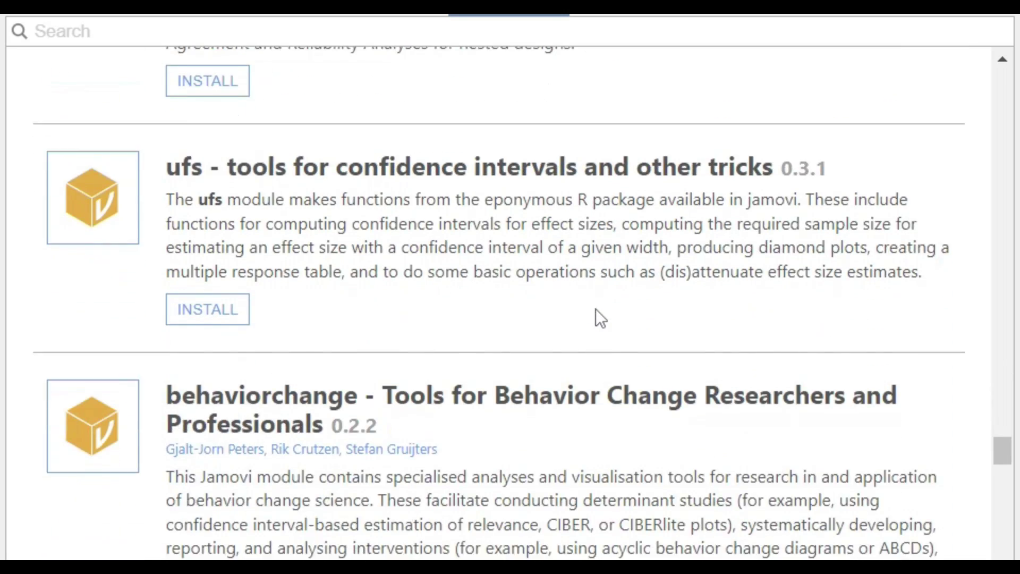
scroll(596, 317, "down", 10)
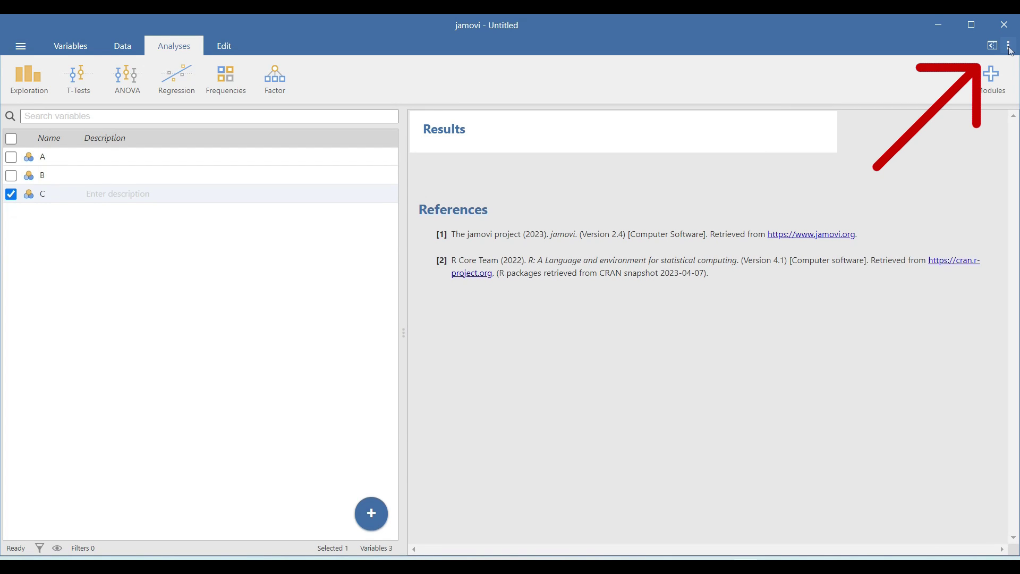
Step: Review the application settings for results, plots and import, switching Syntax mode on and back off before closing them
left_click(1010, 48)
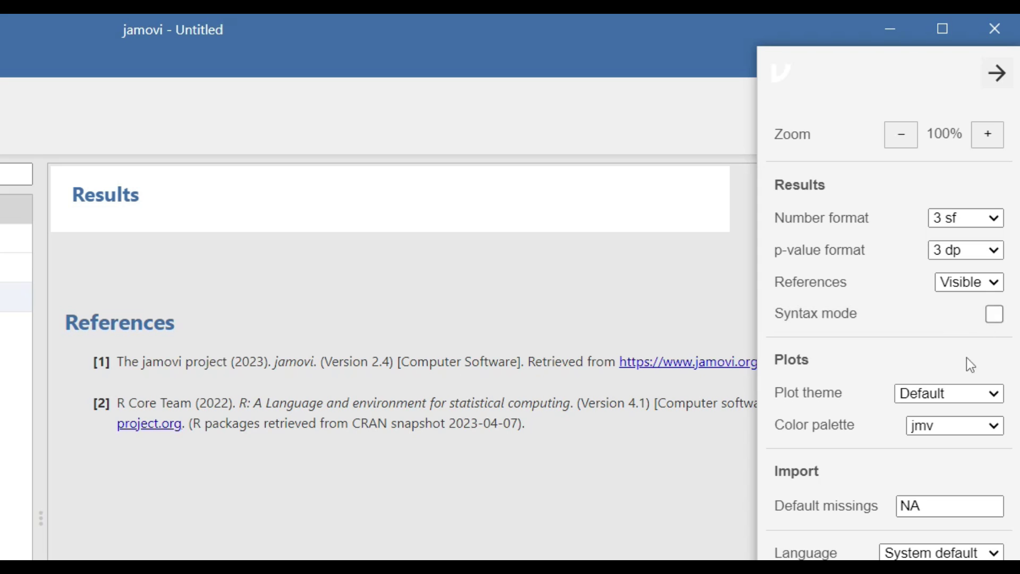
left_click(995, 317)
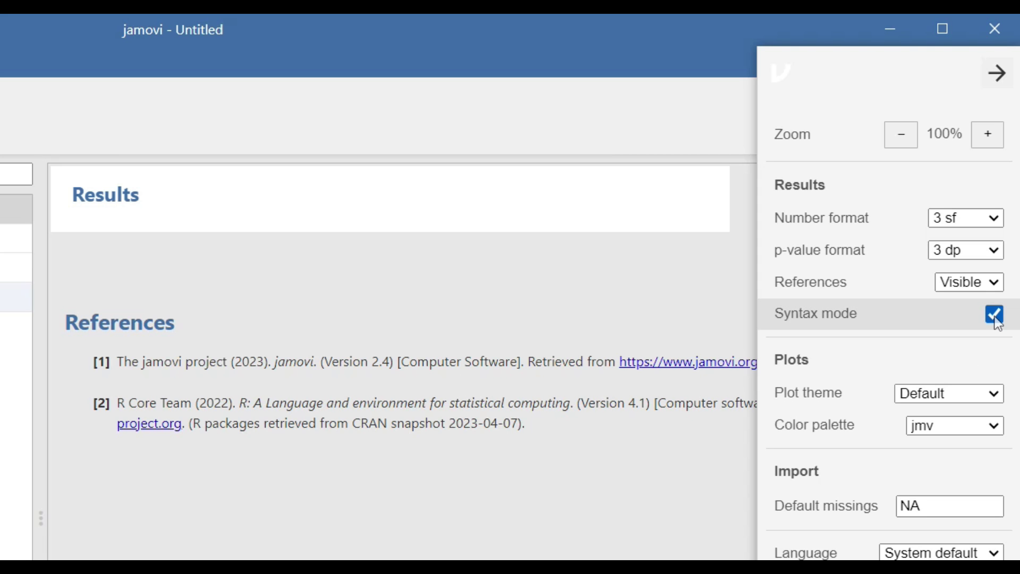
left_click(996, 316)
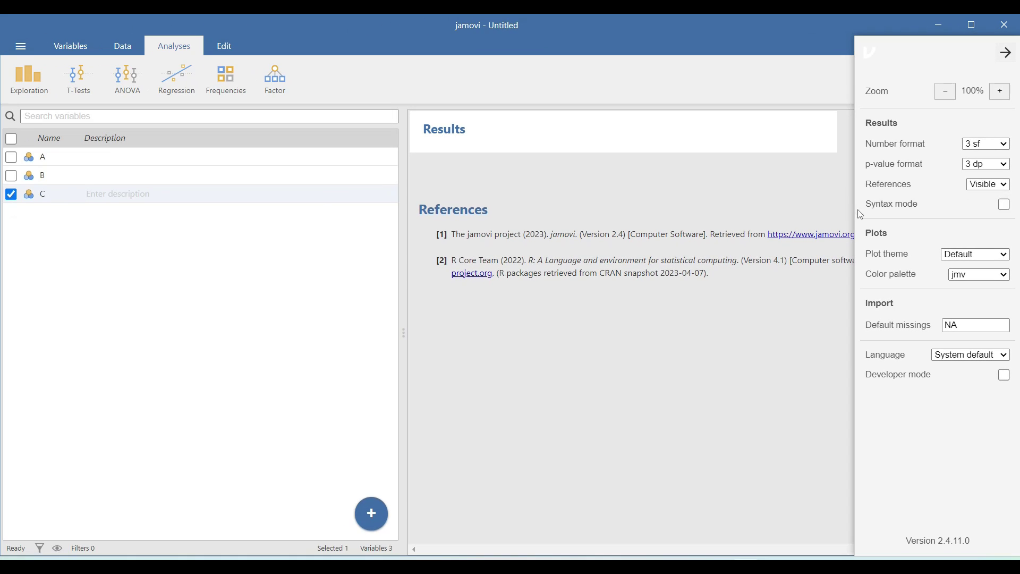
left_click(1007, 52)
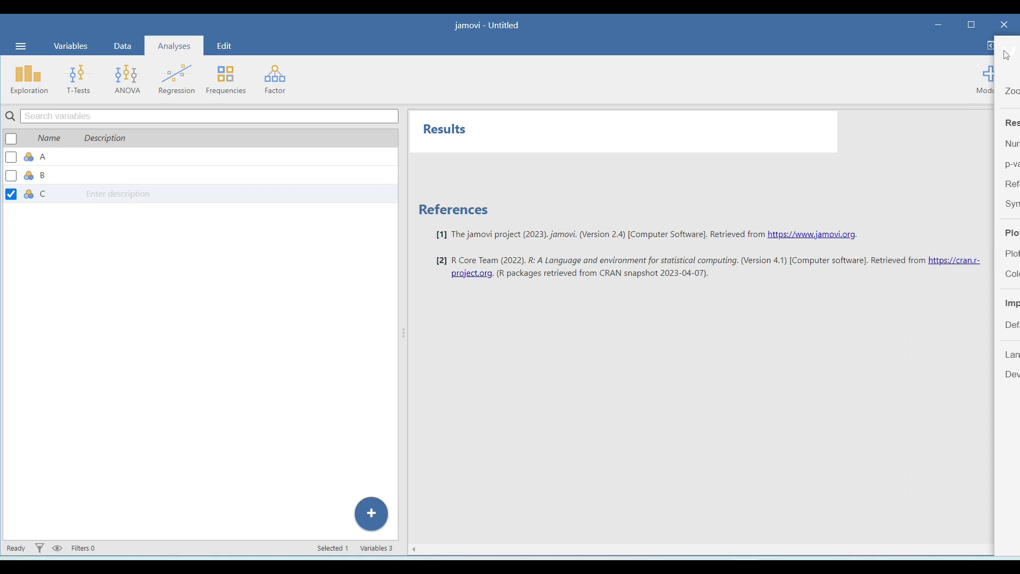
Step: Open NFHS-5-States.csv from the Documents folder on this PC, checking the supported file types on the way
key("ctrl+o")
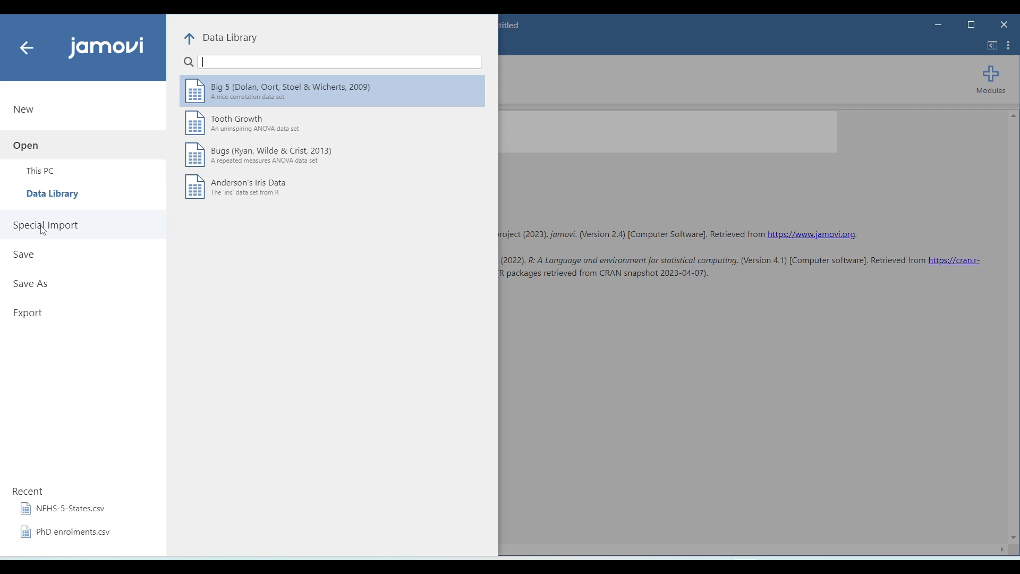
left_click(44, 173)
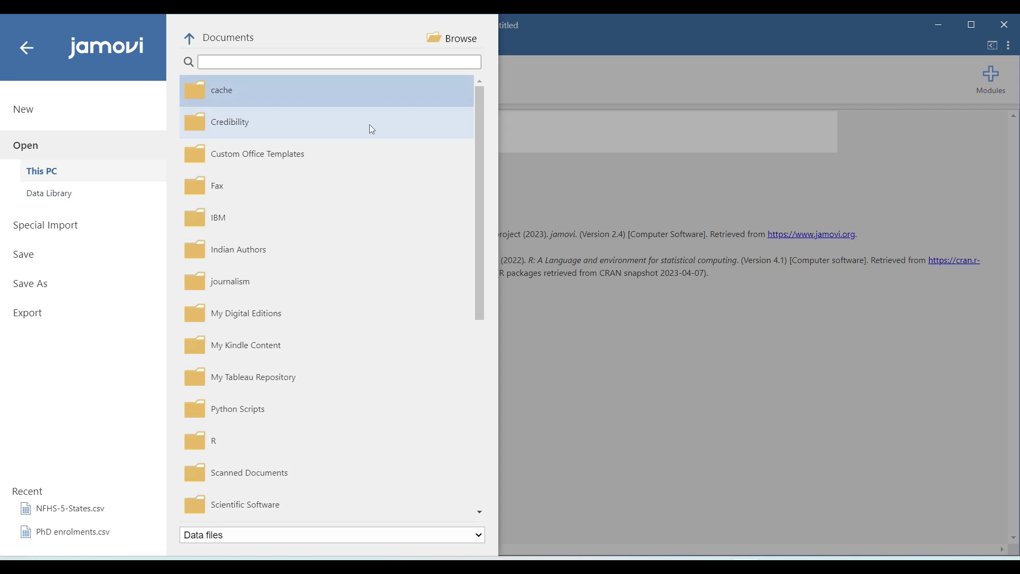
scroll(364, 245, "down", 5)
scroll(365, 245, "down", 1)
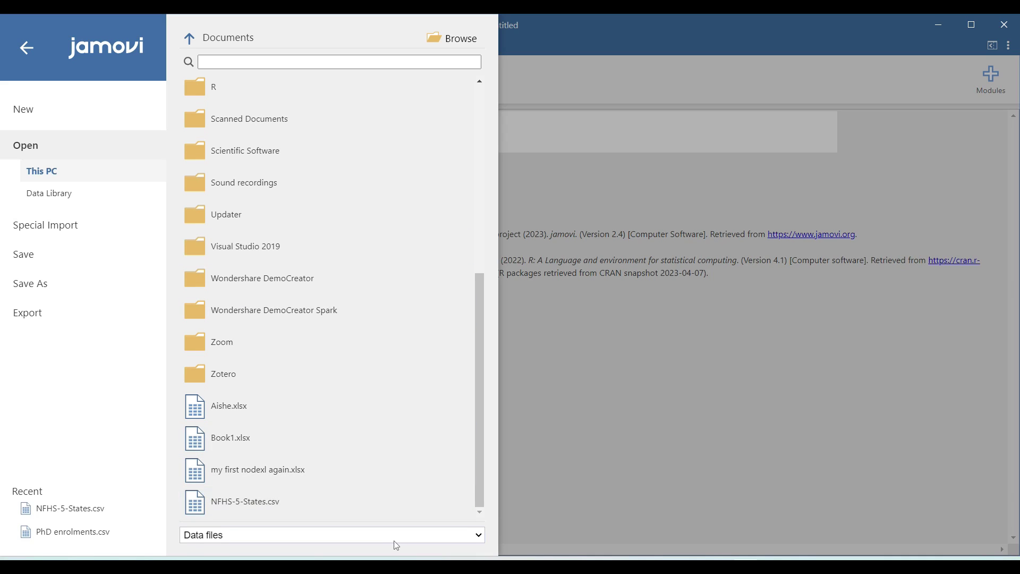
left_click(477, 535)
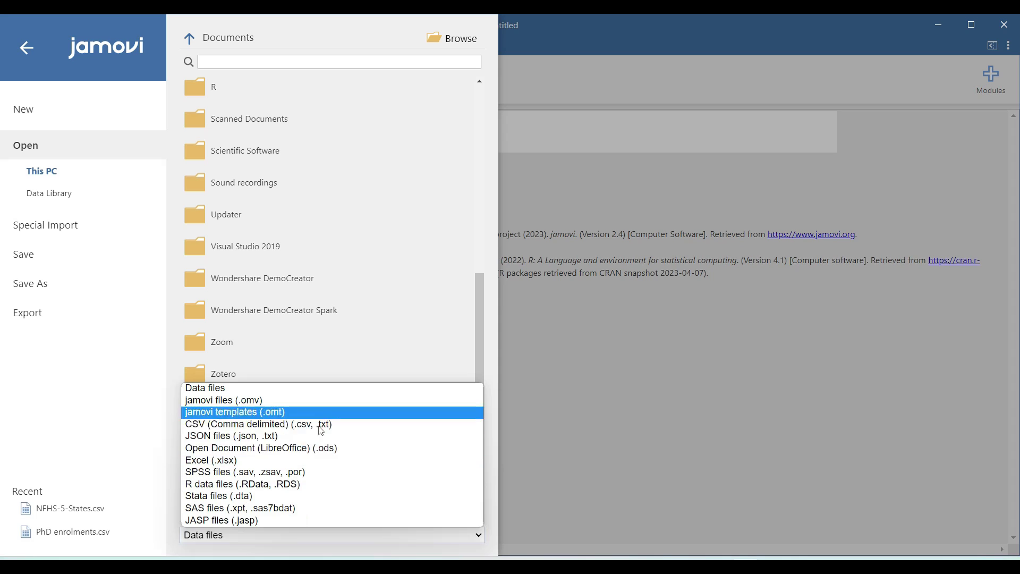
left_click(98, 415)
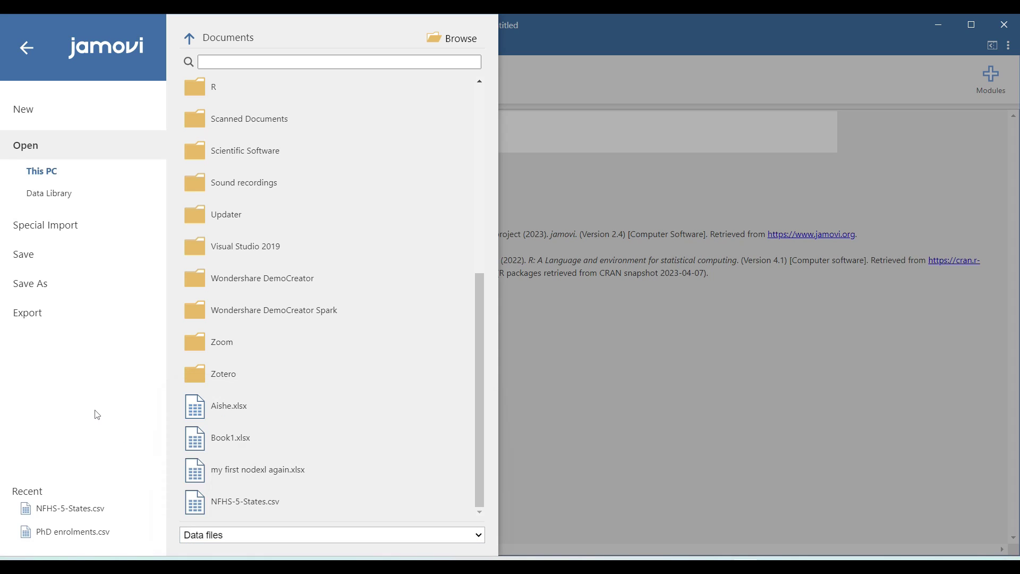
left_click(262, 505)
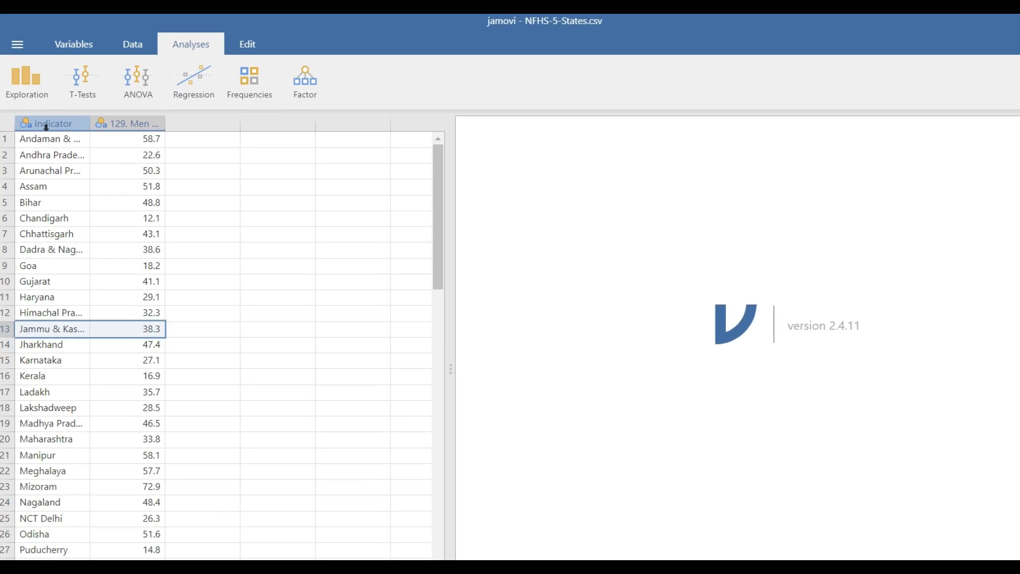
Step: Rename the "indicator" variable to "States" and check the available measure types, keeping it Nominal
left_click(41, 112)
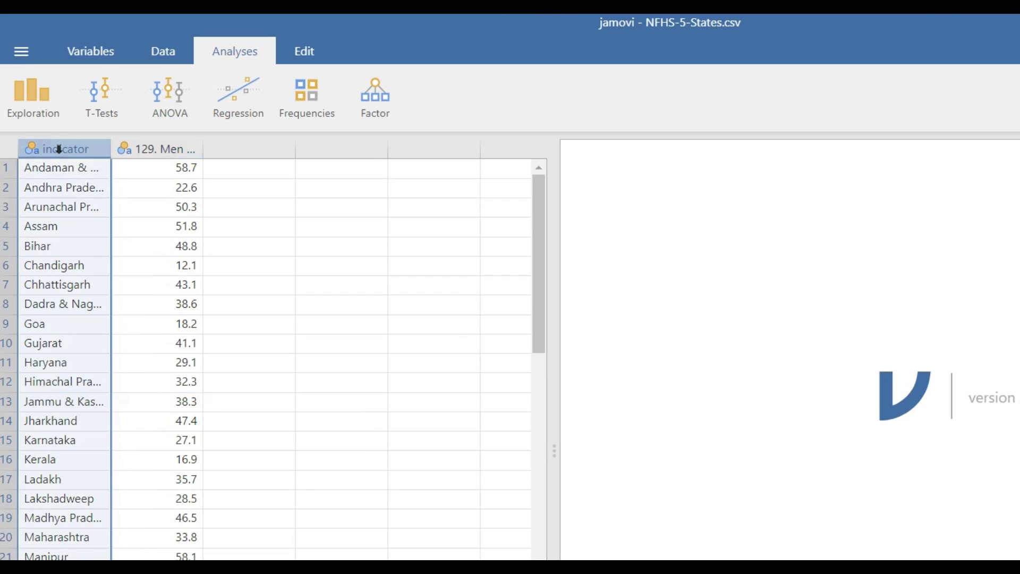
double_click(58, 149)
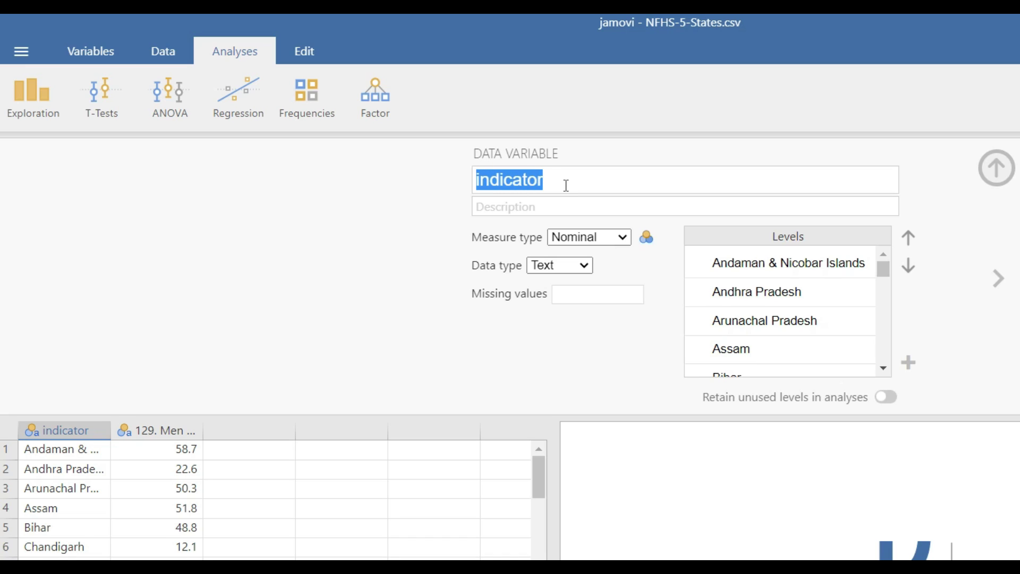
key("BackSpace")
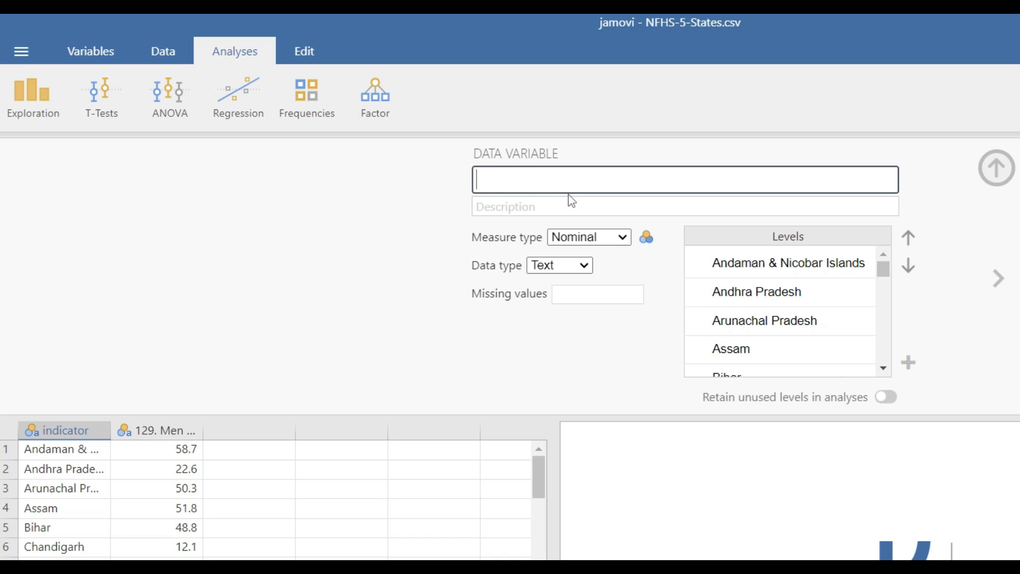
type("States")
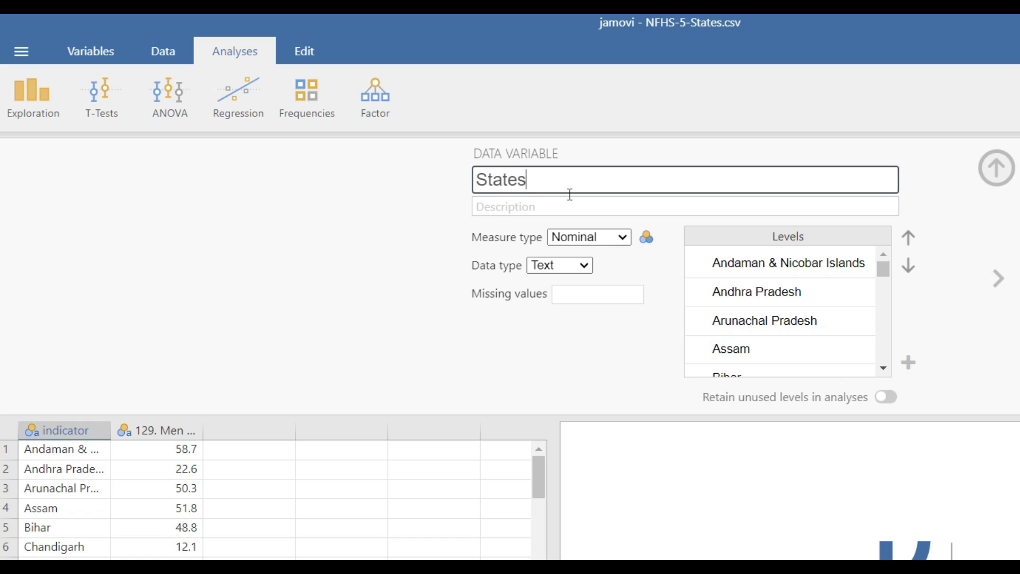
left_click(622, 238)
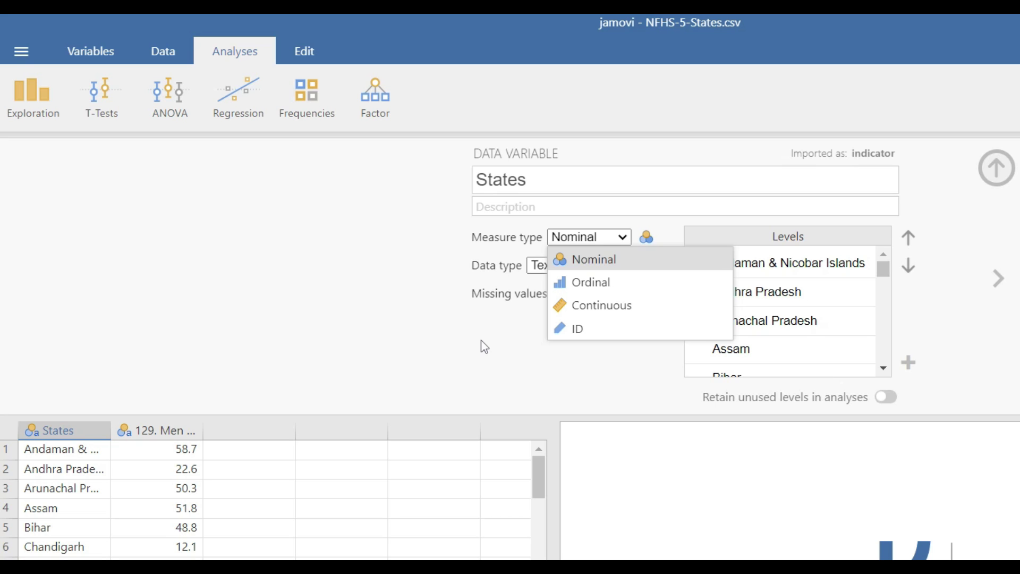
left_click(540, 350)
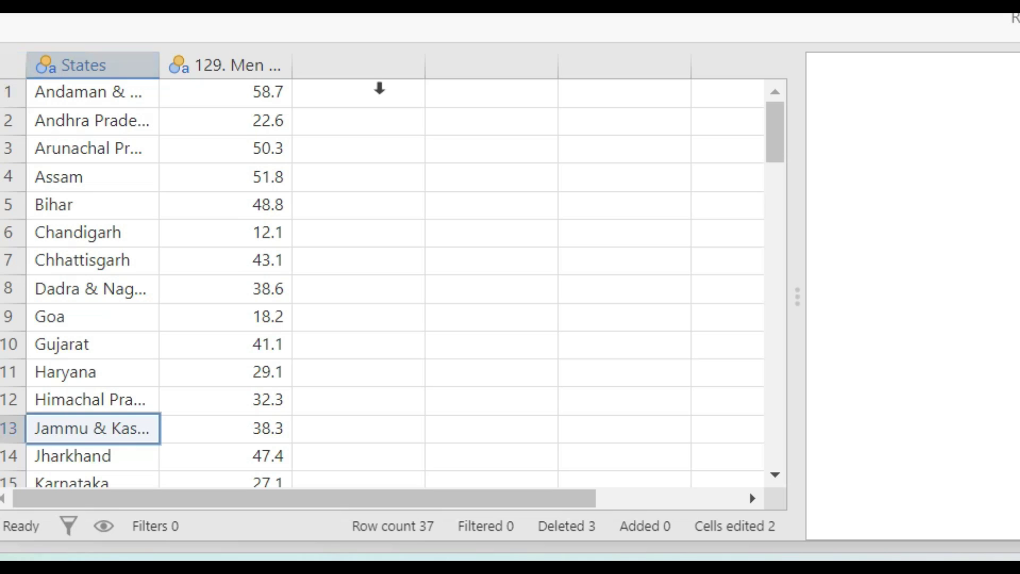
Step: Rename the second variable, on men who use any kind of tobacco, to "Tobacco"
left_click_drag(246, 68, 242, 64)
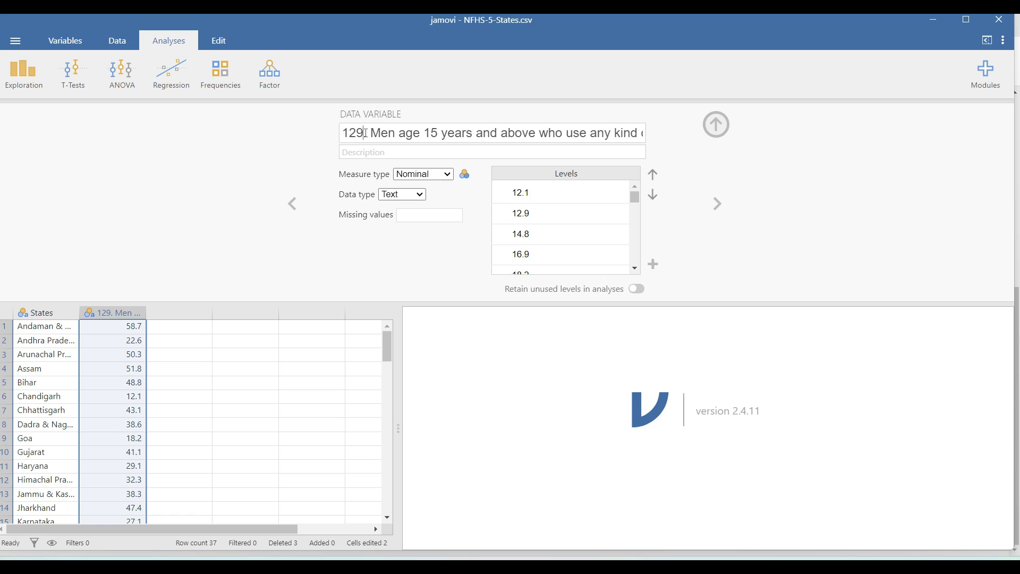
key("End")
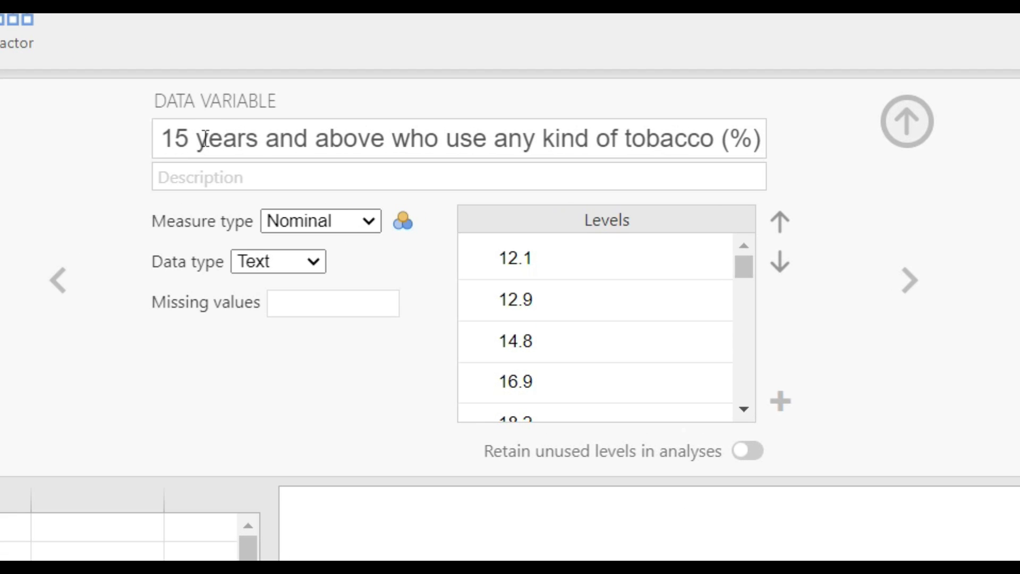
triple_click(184, 139)
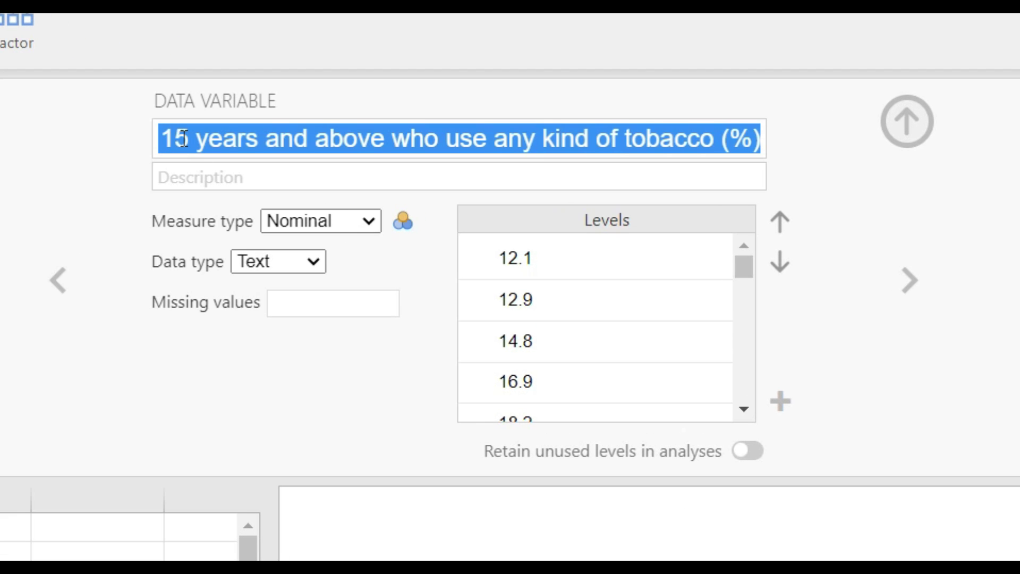
type("T")
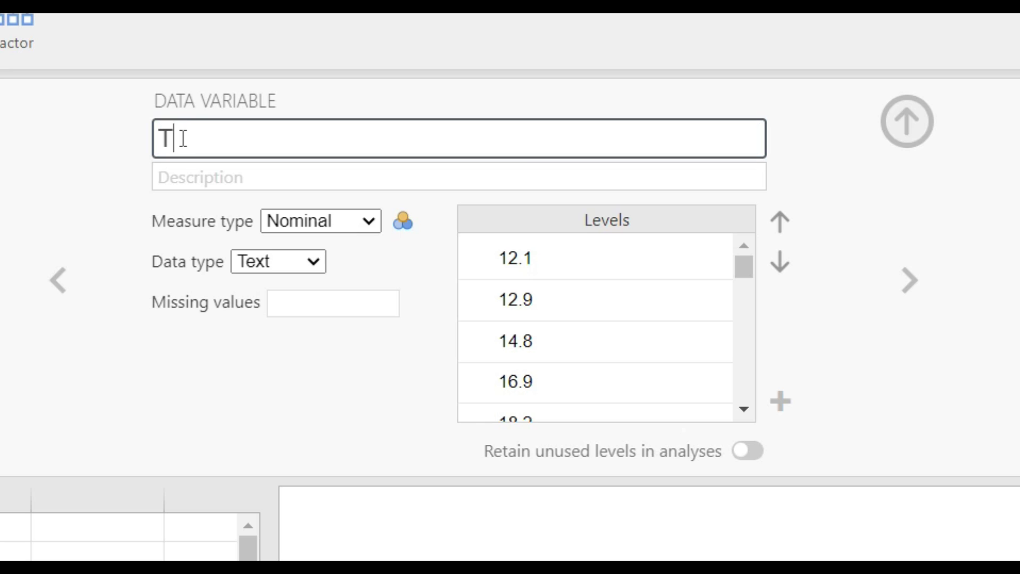
type("obacco")
Step: Give the Tobacco variable the description "Men above 15 years who use any kind of tobacco" and close the variable editor
left_click(196, 181)
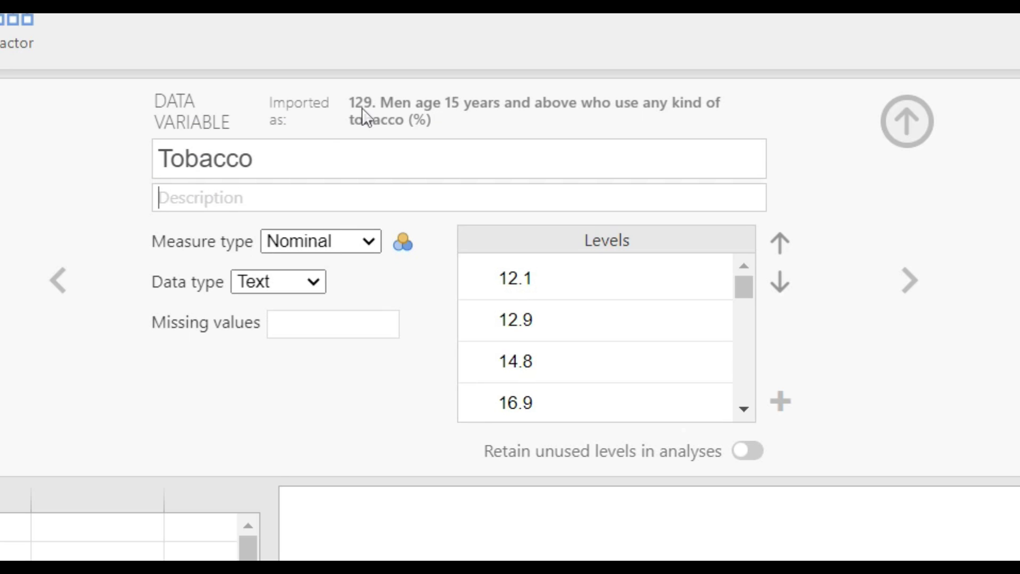
left_click(300, 198)
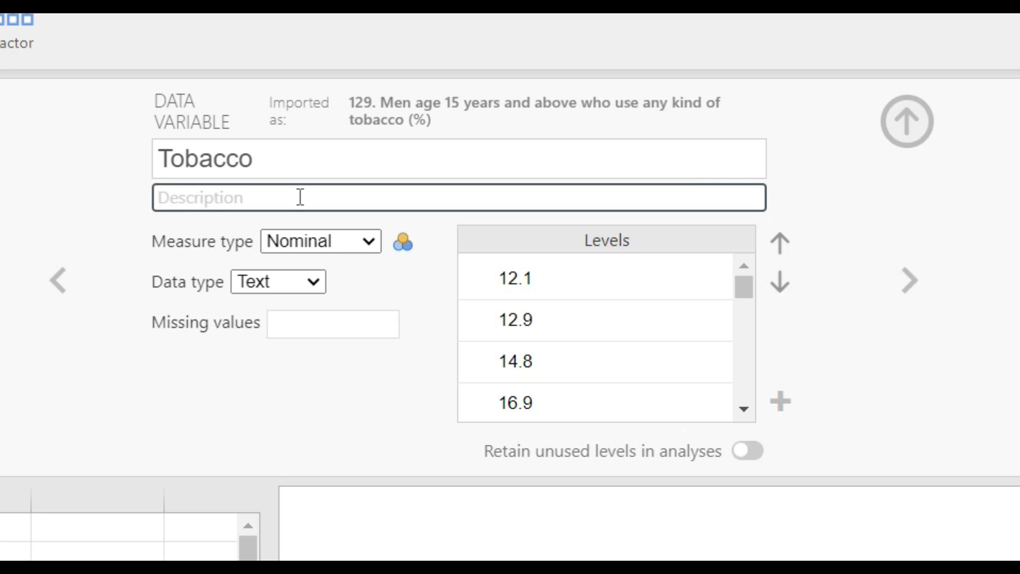
type("Men abov")
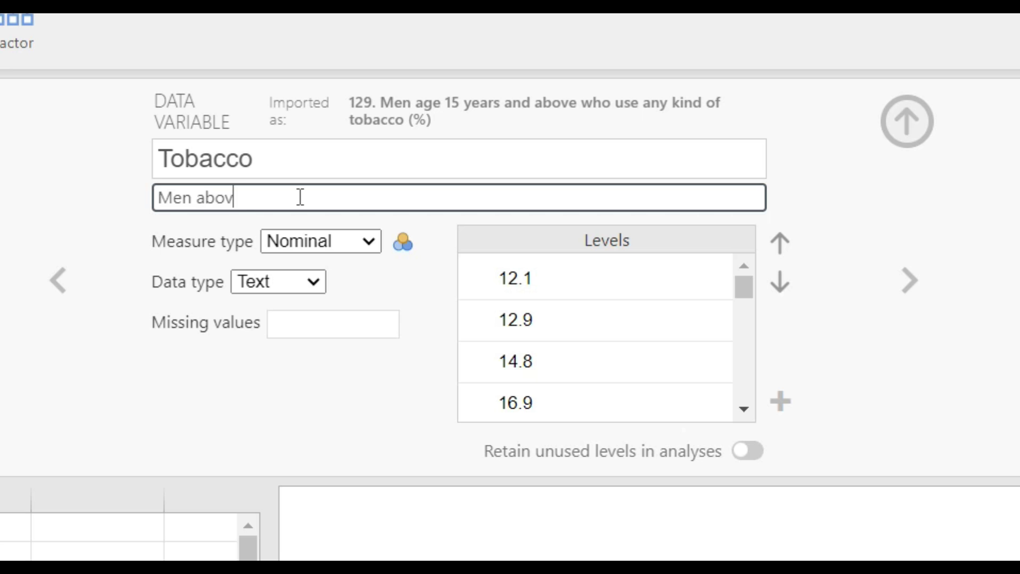
type("e 15 years who use any kind of tobacco")
key("Return")
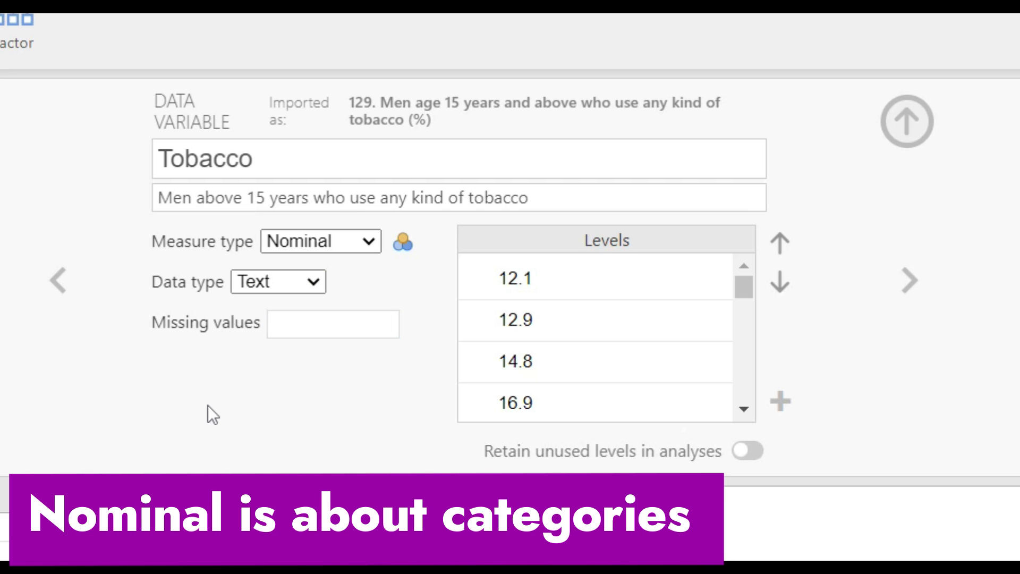
left_click(903, 130)
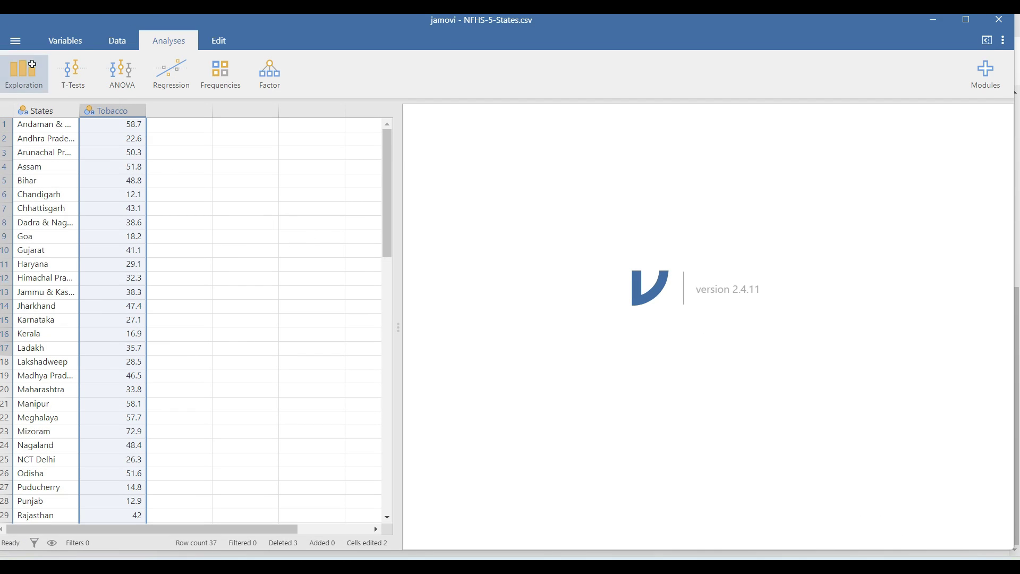
Step: Run a Descriptives analysis on the Tobacco variable, hide its options and return to the States column in the data
left_click(25, 77)
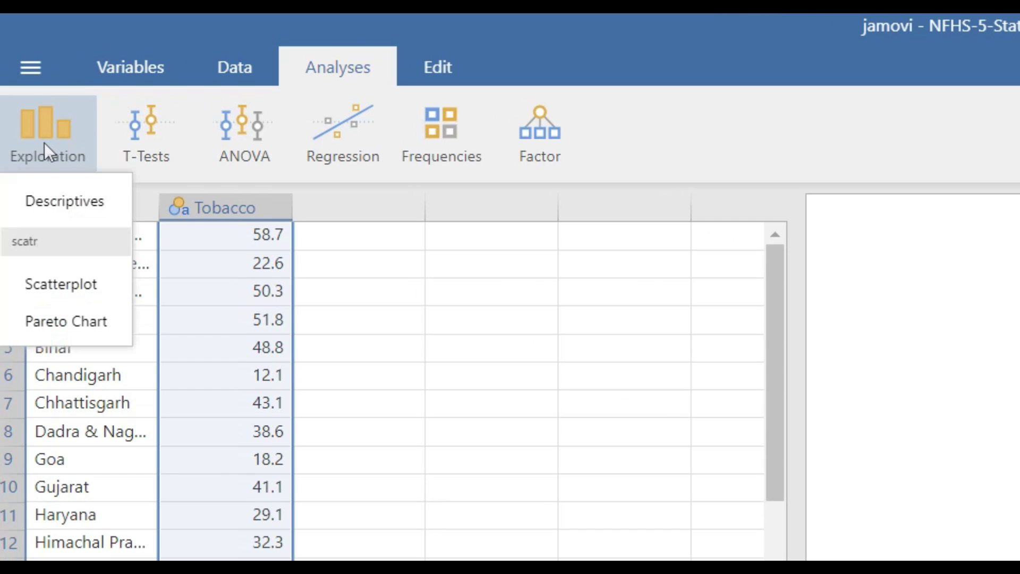
left_click(71, 199)
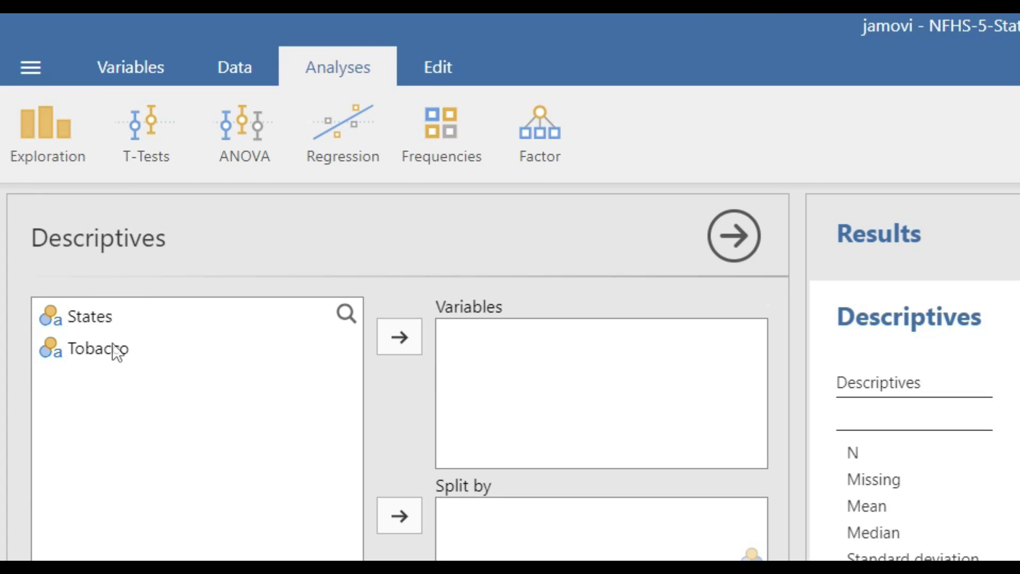
left_click(87, 353)
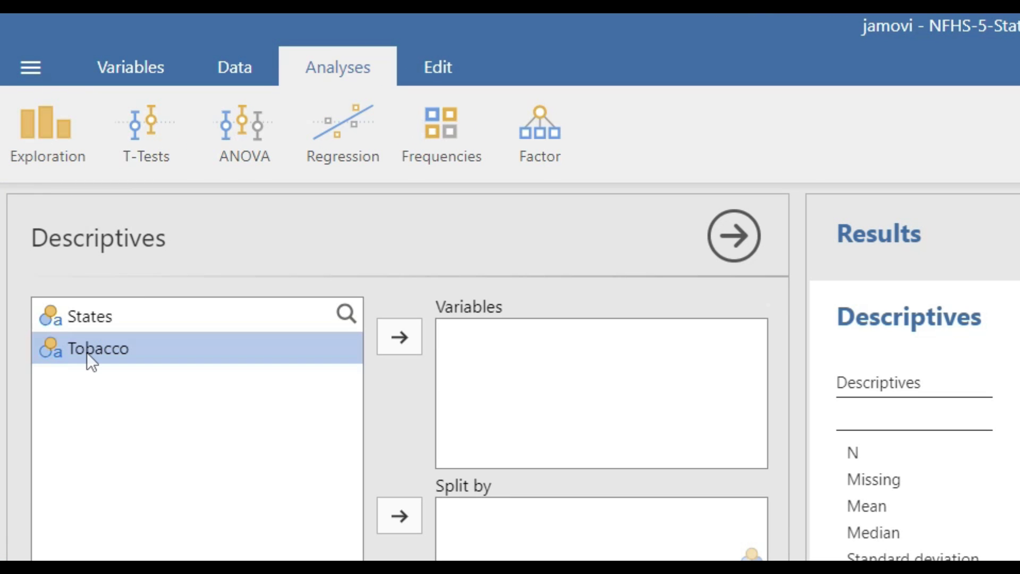
left_click(392, 338)
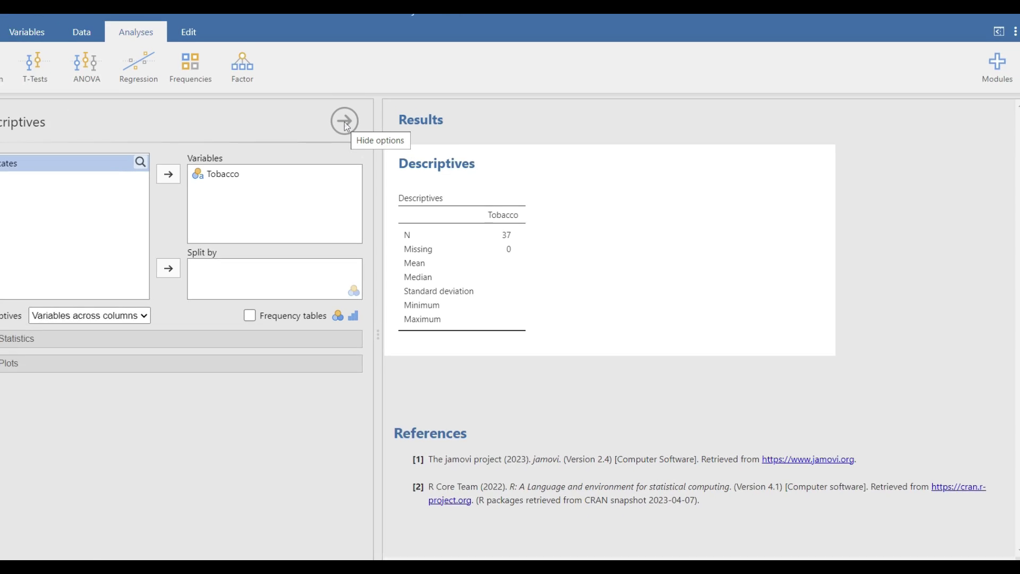
left_click(345, 121)
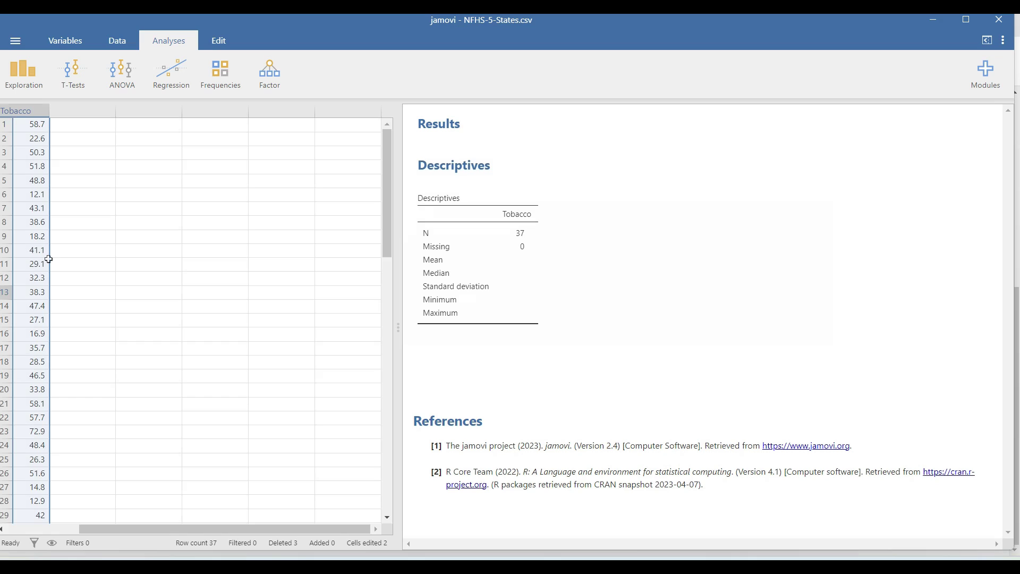
left_click_drag(186, 530, 70, 546)
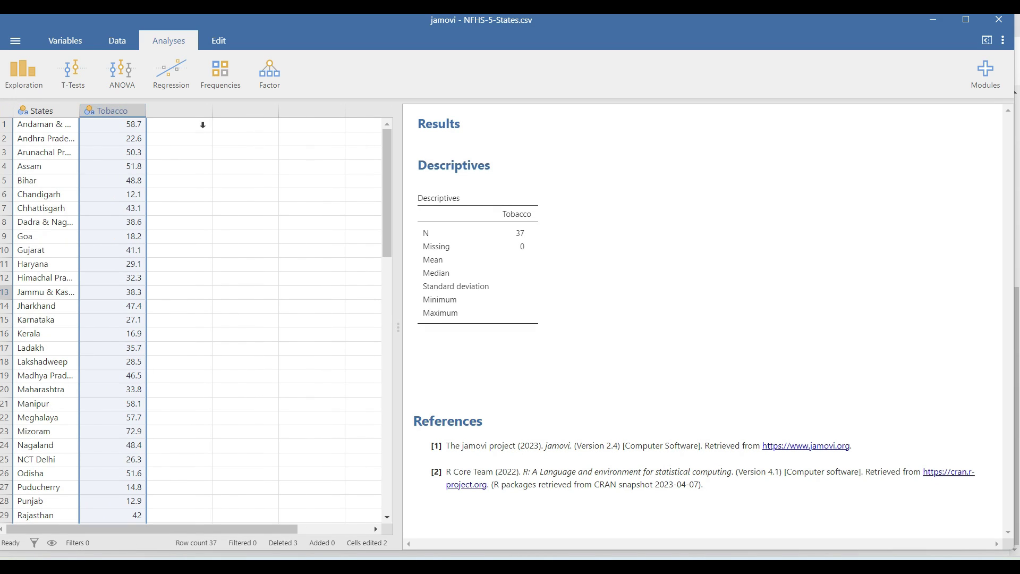
Step: Change the Tobacco variable's measure type to Continuous and check the available data types, keeping it Decimal
double_click(117, 111)
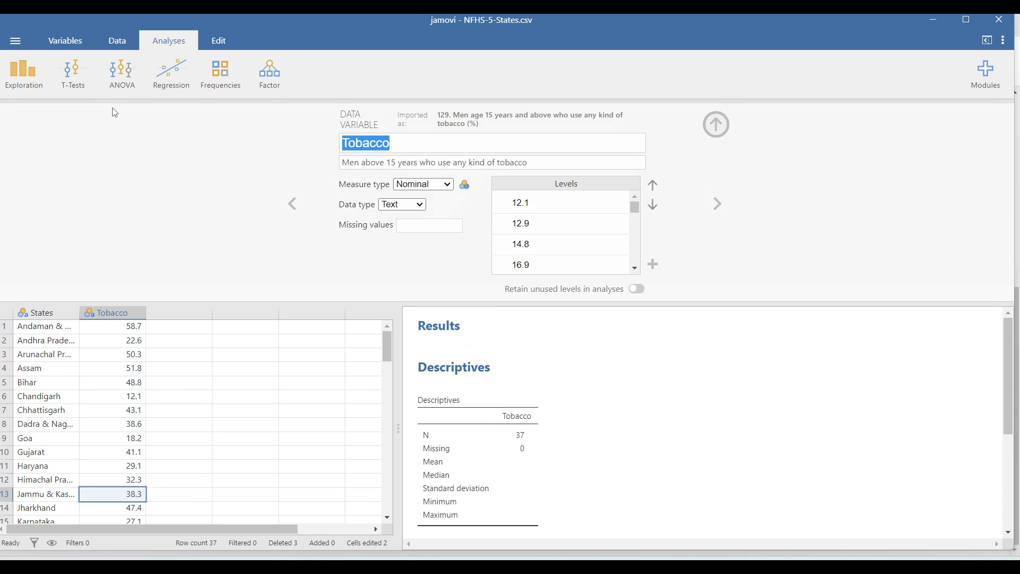
left_click(715, 124)
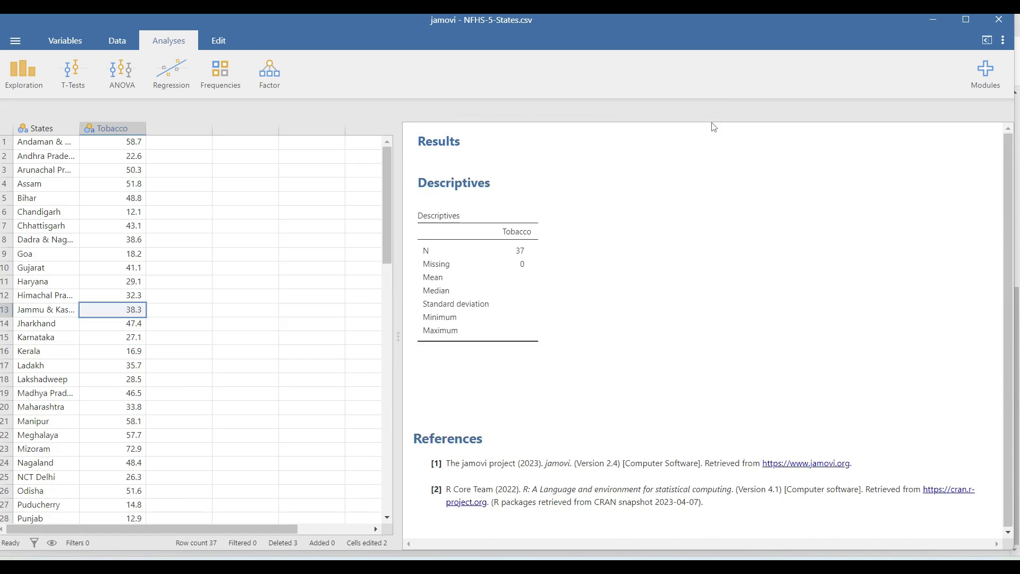
left_click(117, 40)
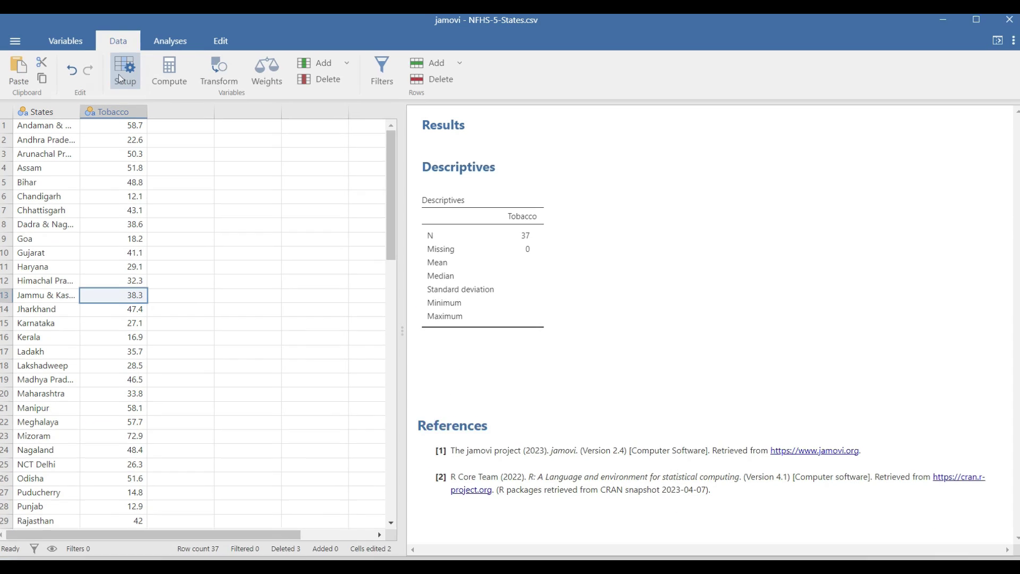
left_click(120, 79)
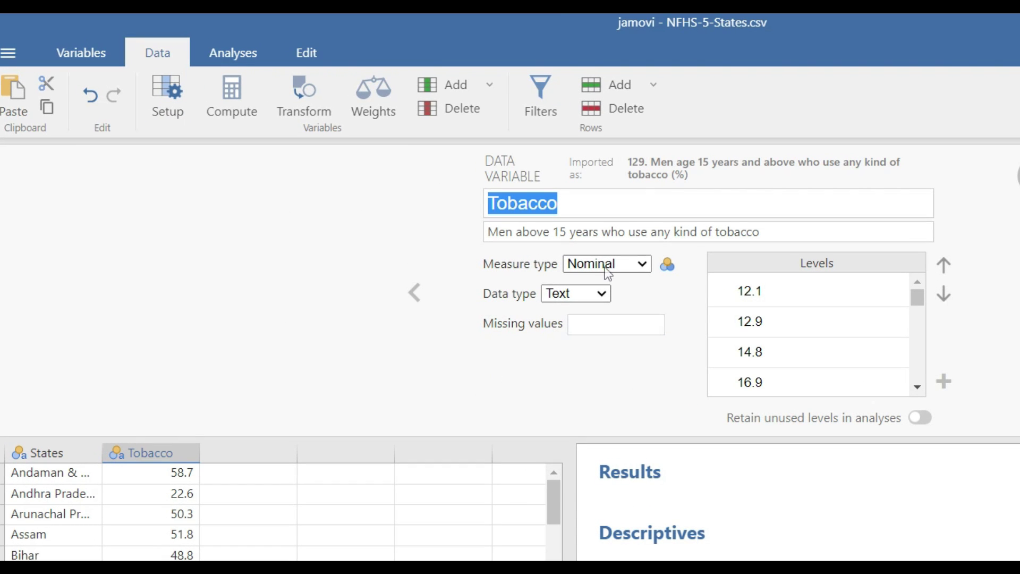
left_click(643, 264)
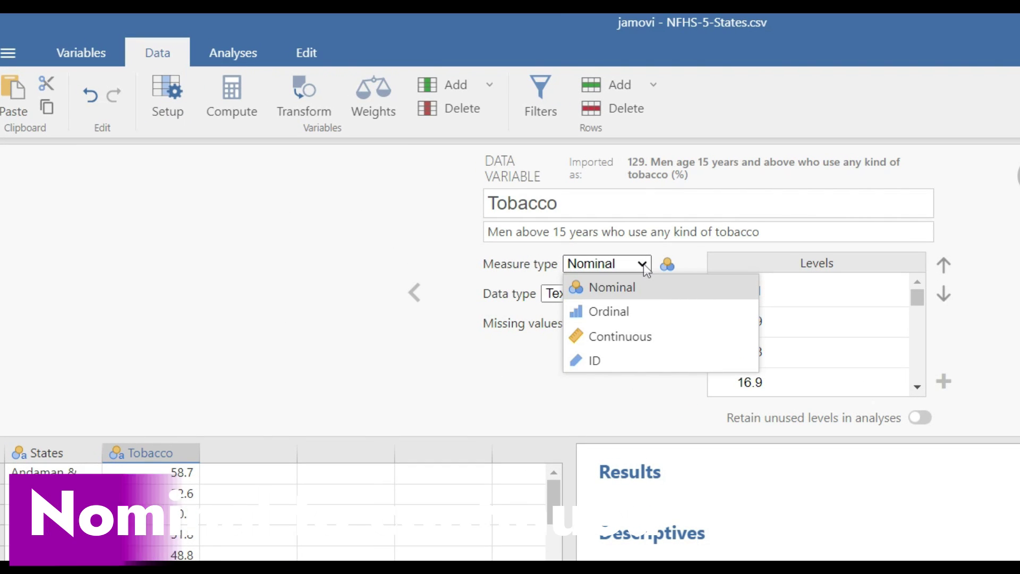
left_click(608, 341)
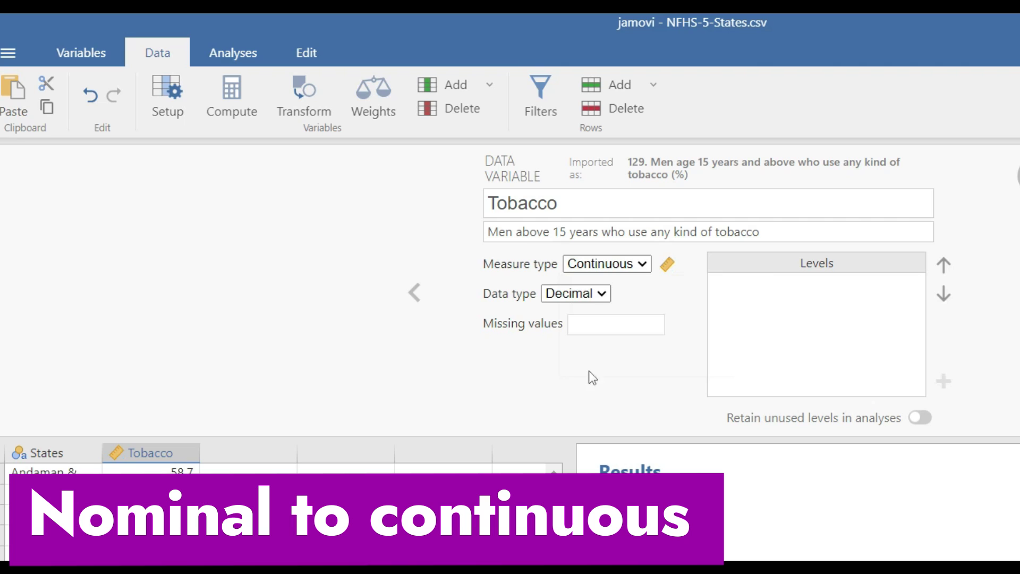
left_click(602, 299)
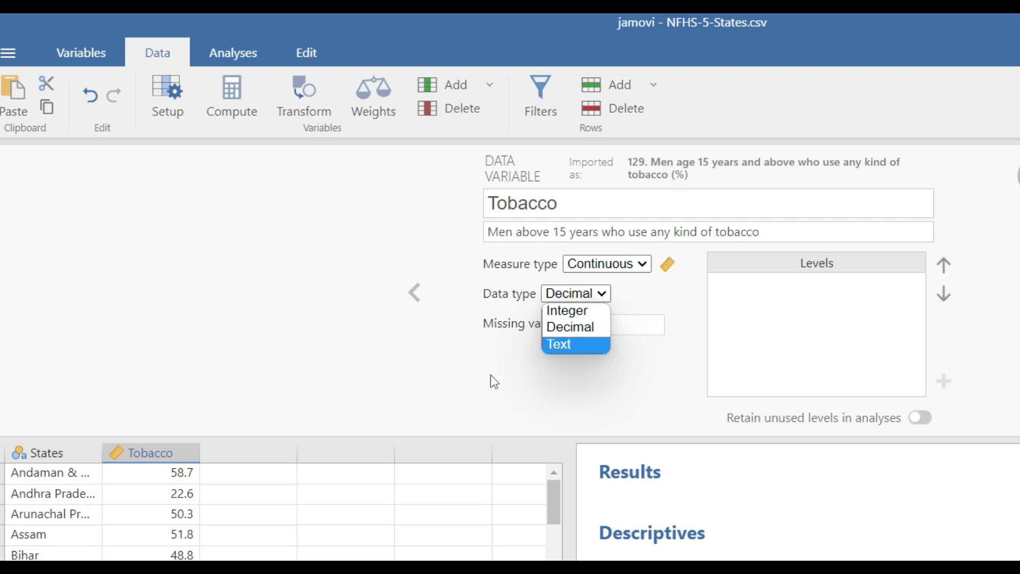
left_click(481, 390)
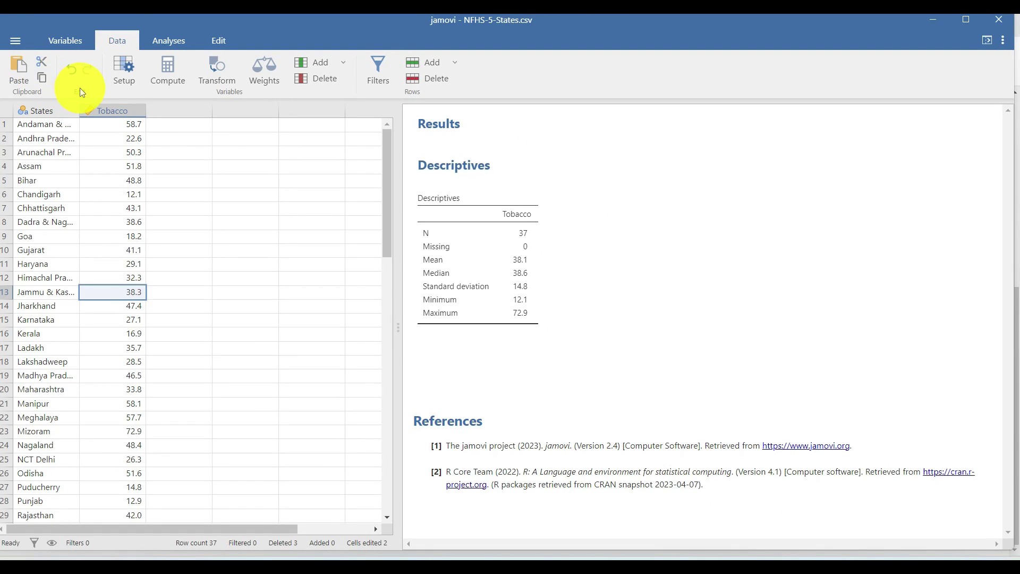
Step: Start a new Descriptives analysis and add Tobacco as its variable
left_click(158, 37)
left_click(29, 82)
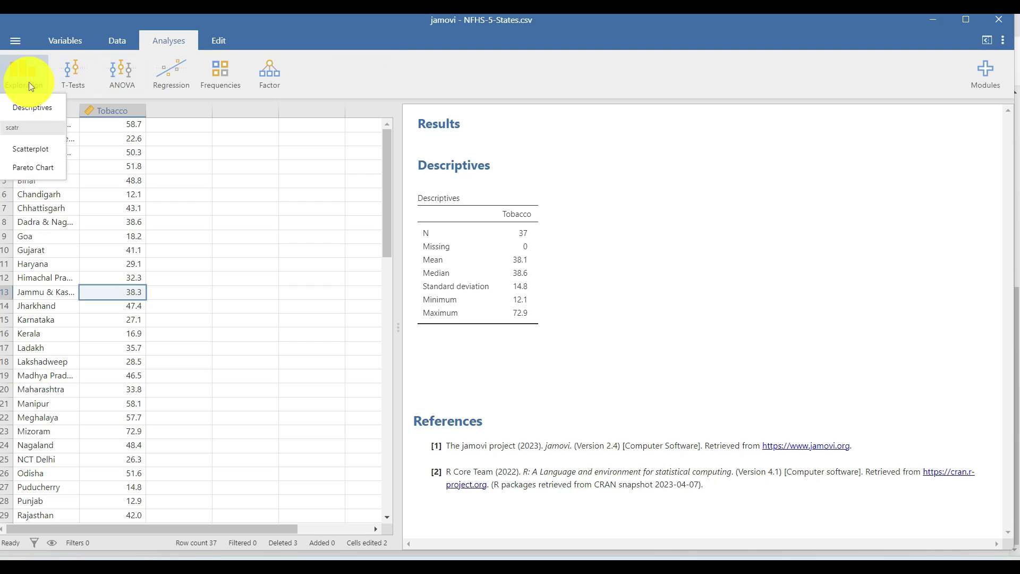
left_click(31, 107)
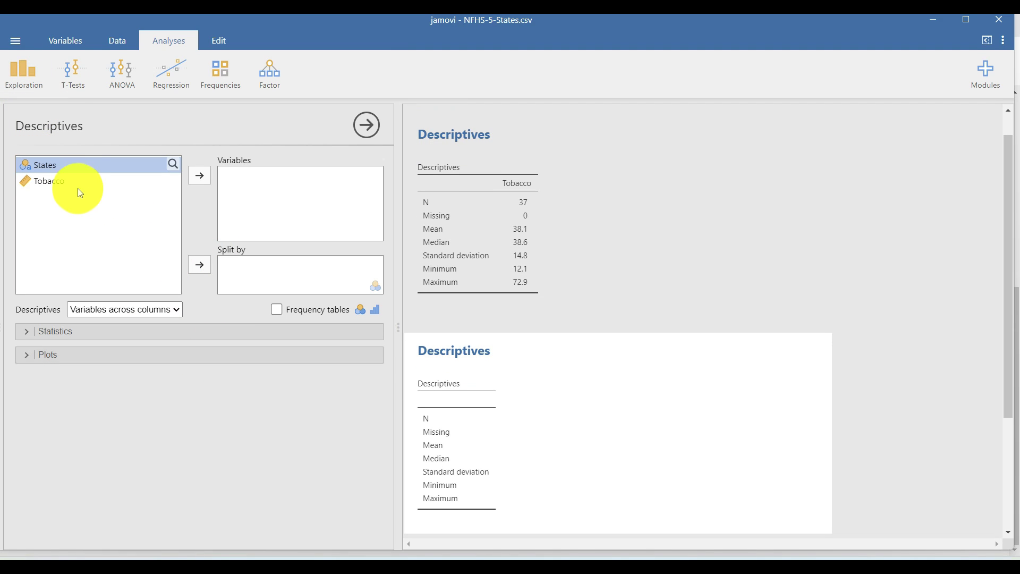
left_click(62, 187)
left_click(203, 176)
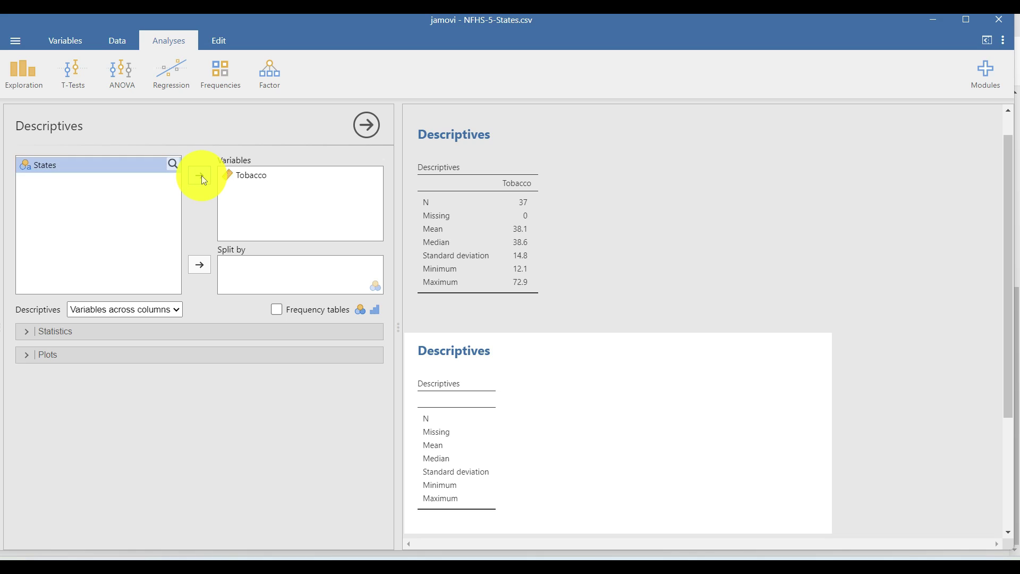
Step: Include skewness, kurtosis and the Shapiro-Wilk normality test in the Tobacco descriptive statistics
left_click(28, 334)
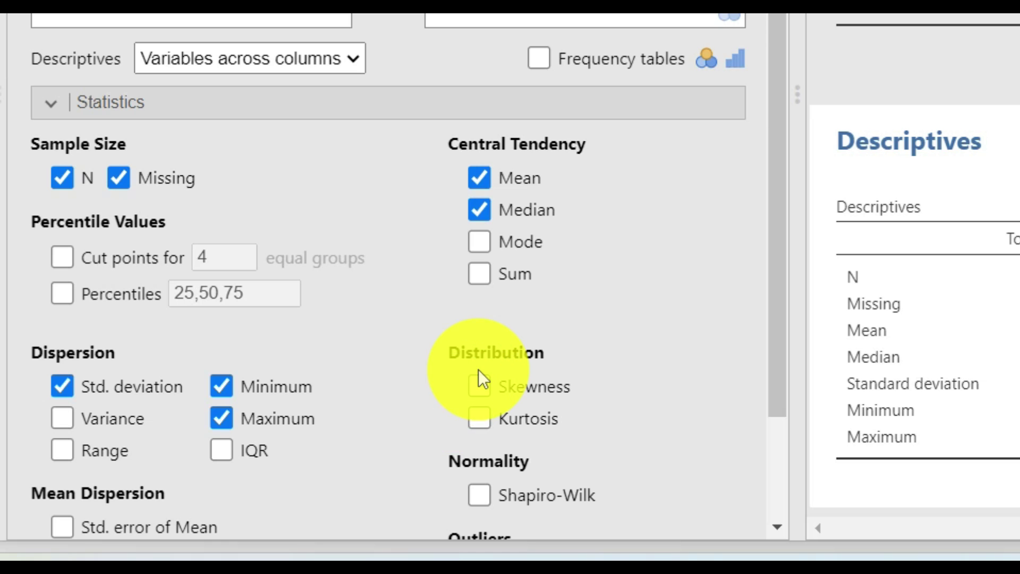
left_click(478, 379)
left_click(480, 419)
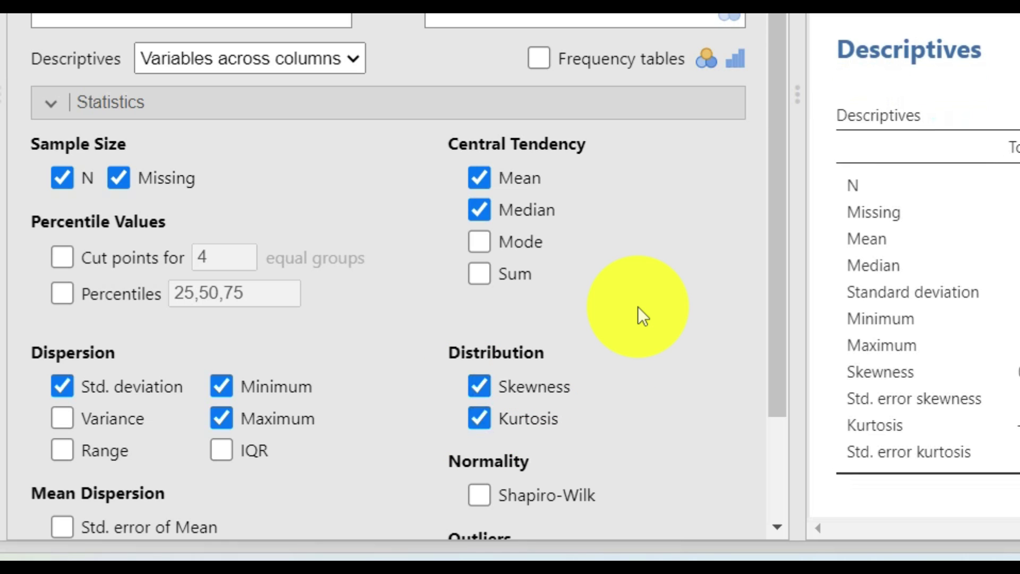
scroll(638, 306, "down", 3)
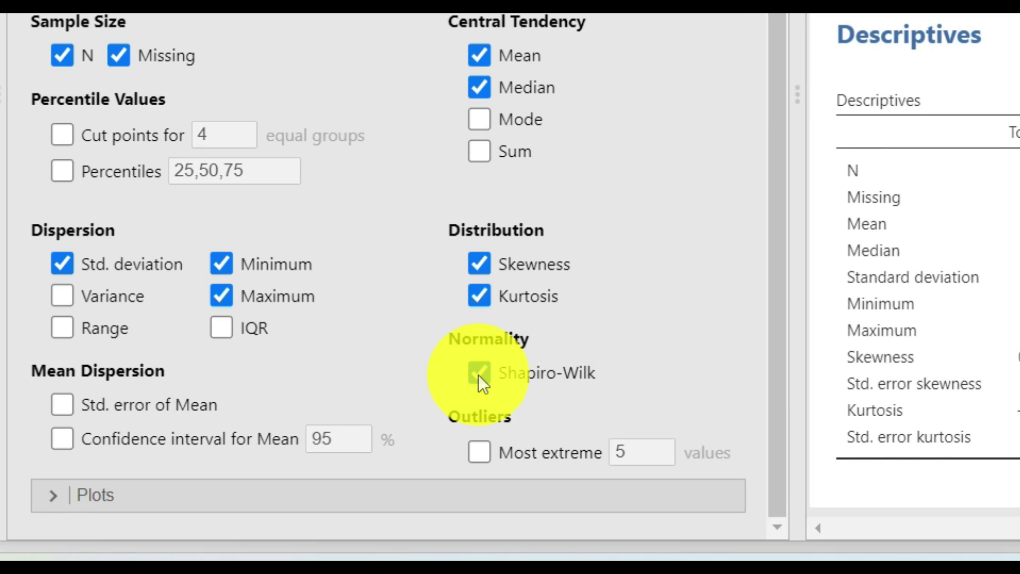